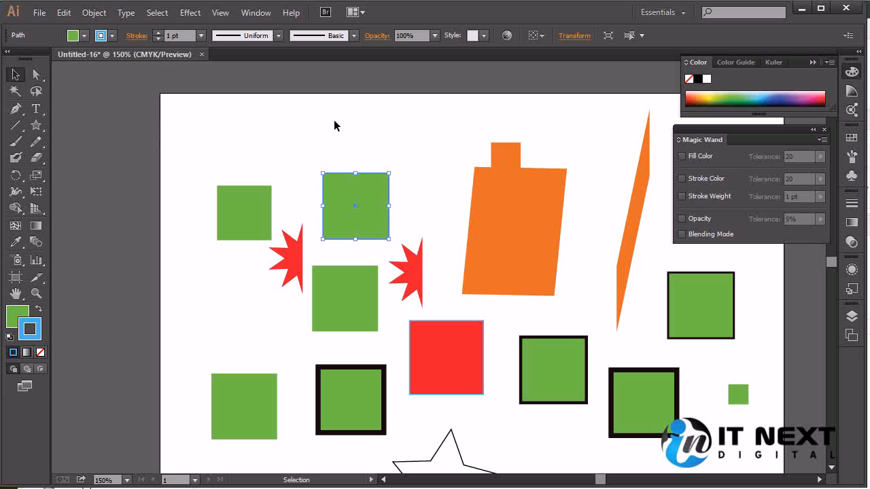
- Move the blue-outlined green square over the orange shape's left edge and show its Appearance attributes in an enlarged view
{"action": "left_click_drag", "start_coordinate": [380, 197], "coordinate": [496, 203]}
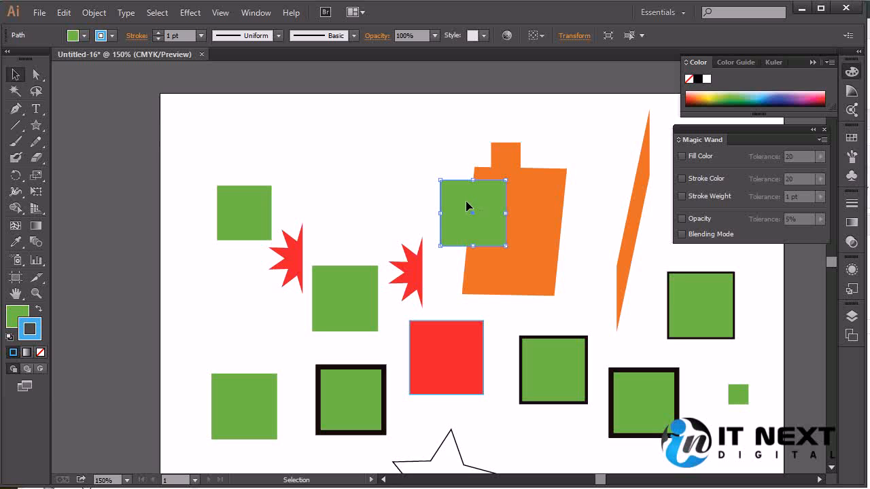
{"action": "left_click", "coordinate": [259, 15]}
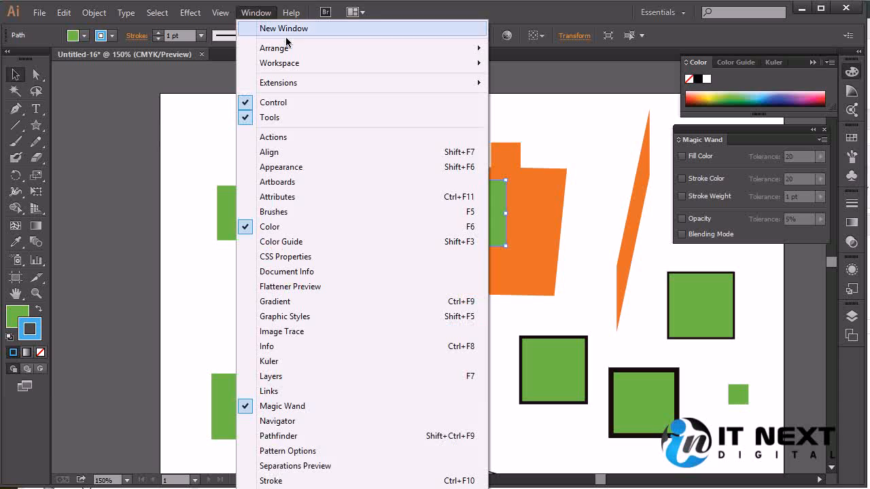
{"action": "left_click", "coordinate": [321, 166]}
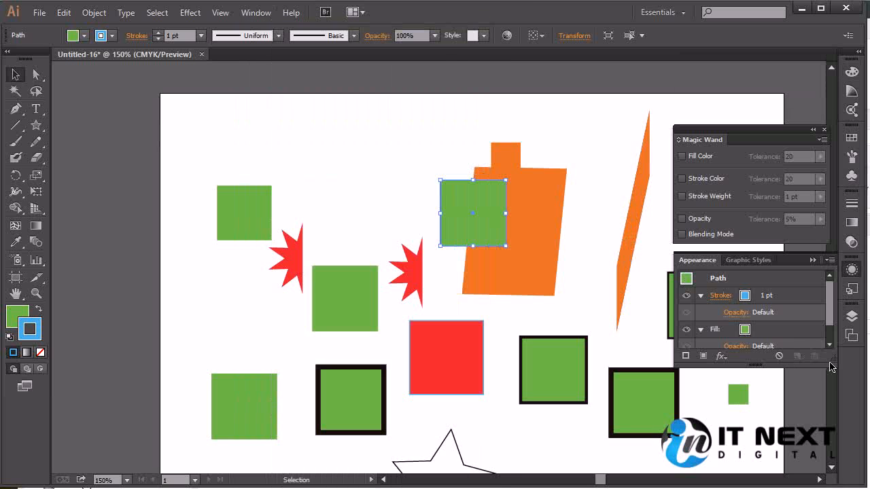
{"action": "left_click_drag", "start_coordinate": [833, 364], "coordinate": [833, 430]}
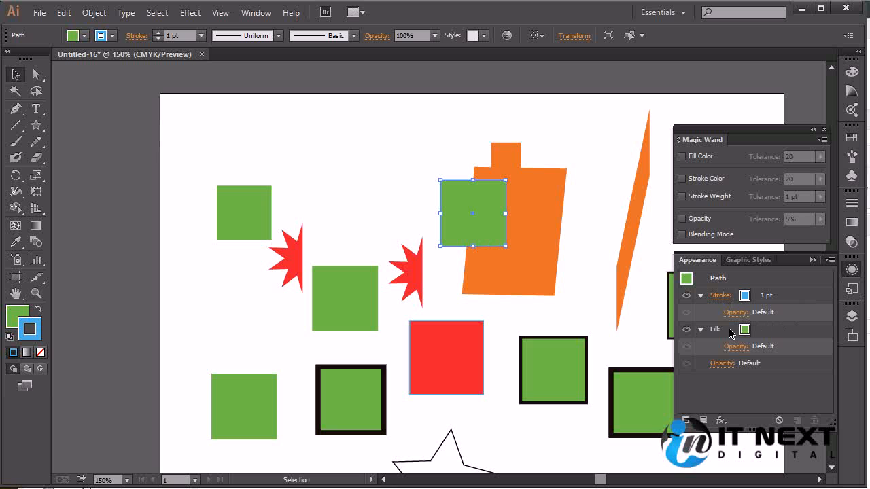
- Open the Transparency settings for the overlapping green square and examine the available blending modes
{"action": "left_click", "coordinate": [255, 13]}
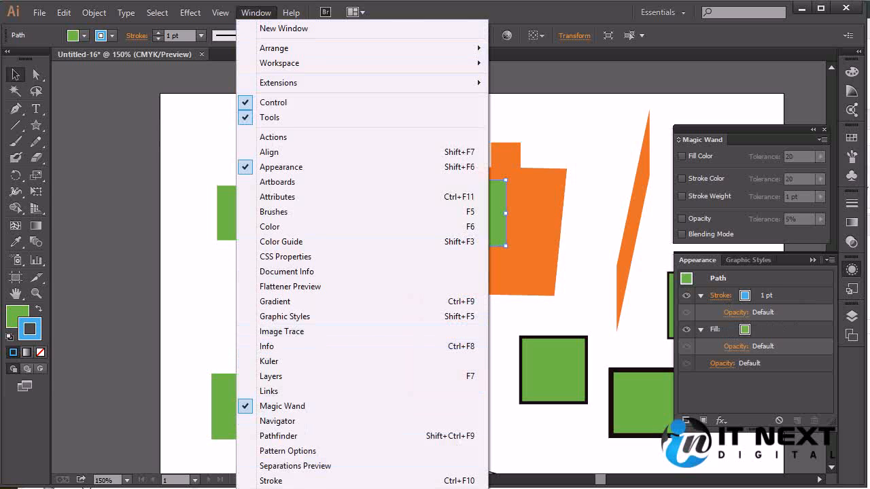
{"action": "left_click", "coordinate": [284, 488]}
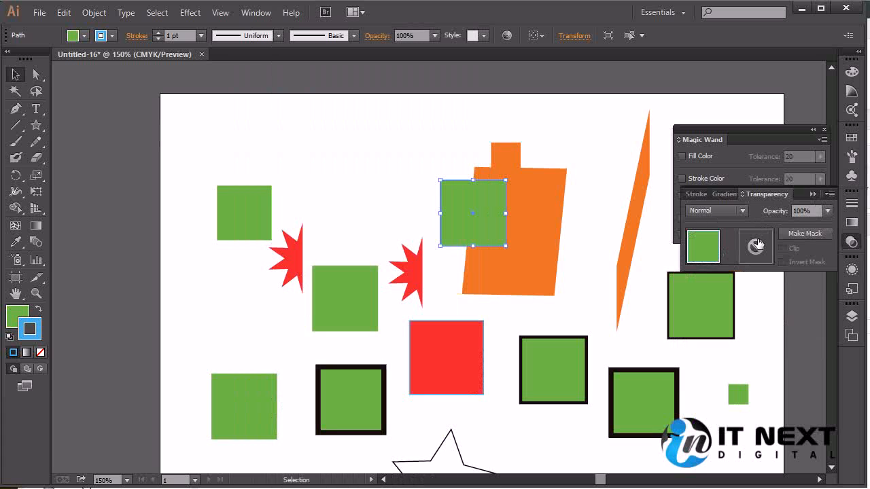
{"action": "left_click", "coordinate": [812, 211]}
{"action": "left_click", "coordinate": [765, 195]}
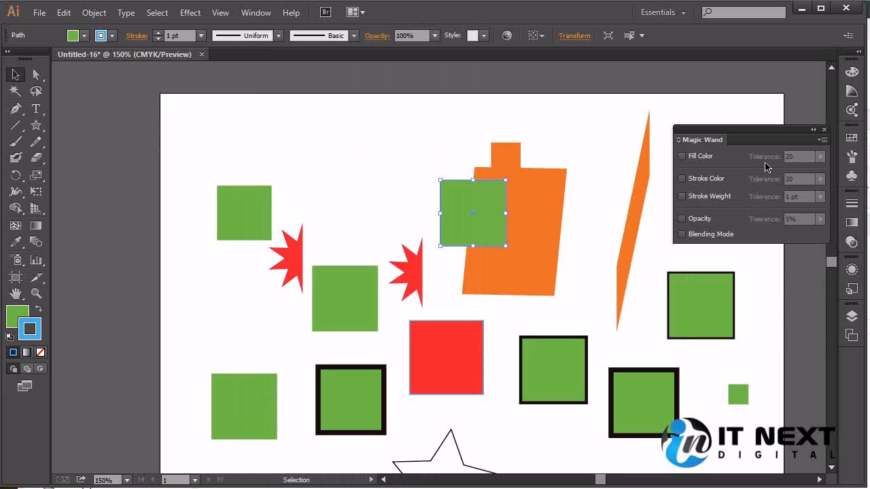
{"action": "left_click", "coordinate": [853, 291]}
{"action": "left_click", "coordinate": [853, 290]}
{"action": "left_click", "coordinate": [852, 242]}
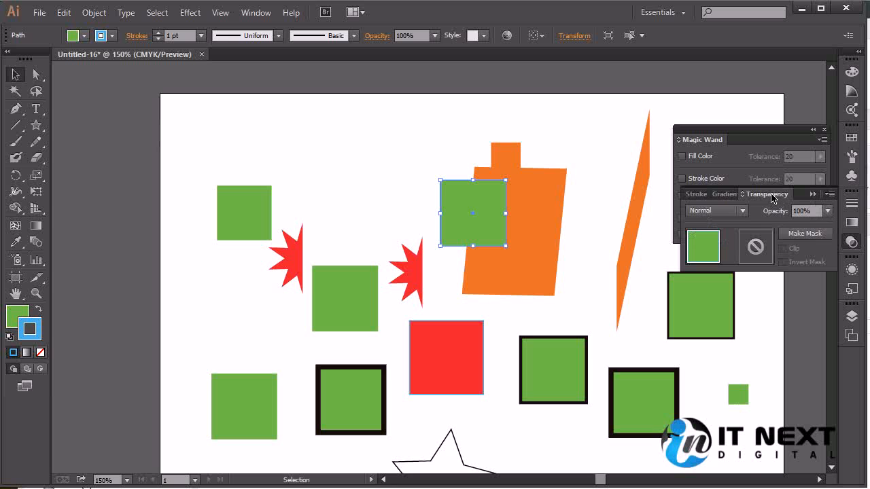
{"action": "left_click", "coordinate": [741, 210]}
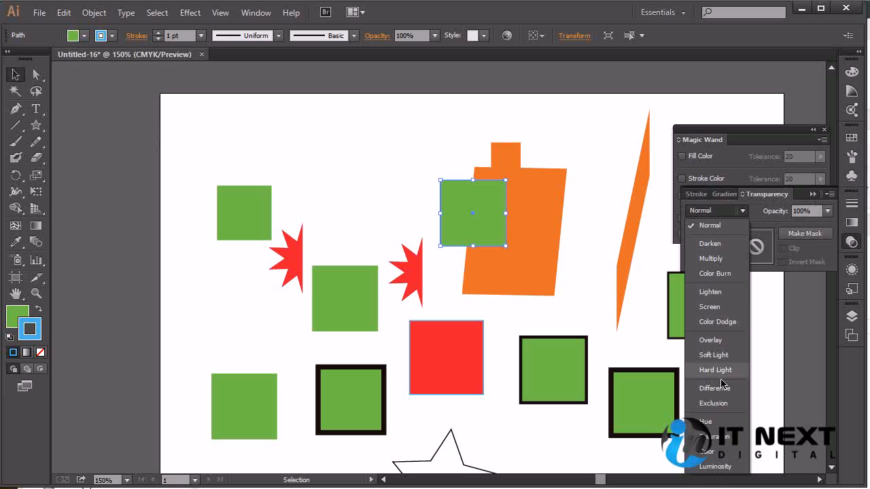
{"action": "left_click", "coordinate": [828, 212]}
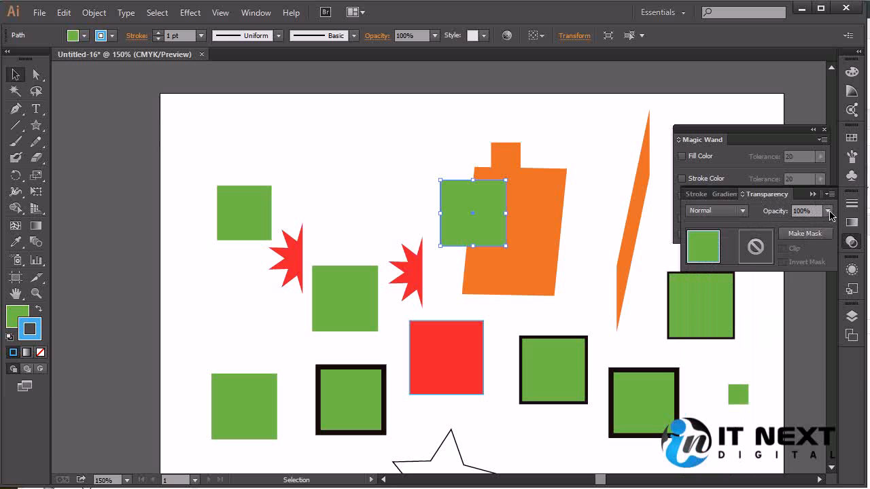
- Set the opacity of the green square overlapping the orange shape to 50% and deselect it
{"action": "left_click", "coordinate": [828, 212]}
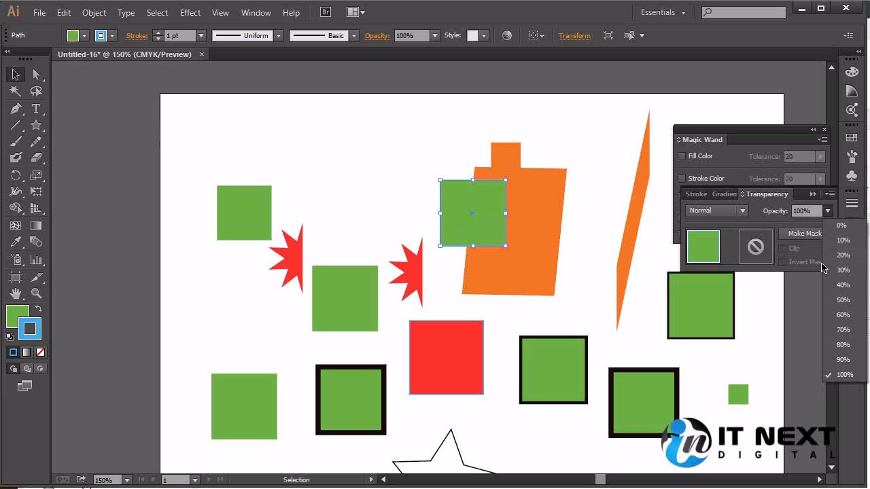
{"action": "left_click", "coordinate": [842, 301]}
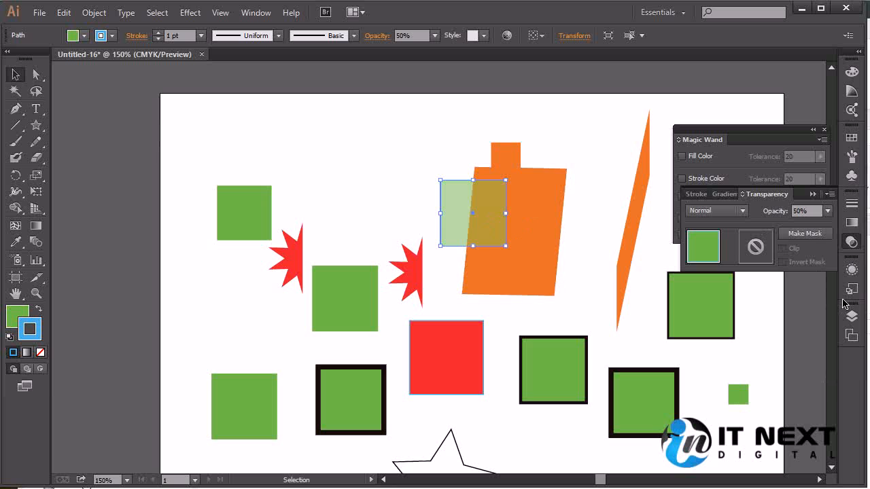
{"action": "mouse_move", "coordinate": [470, 196]}
{"action": "left_mouse_down"}
{"action": "mouse_move", "coordinate": [386, 195]}
{"action": "mouse_move", "coordinate": [491, 199]}
{"action": "mouse_move", "coordinate": [469, 198]}
{"action": "left_mouse_up"}
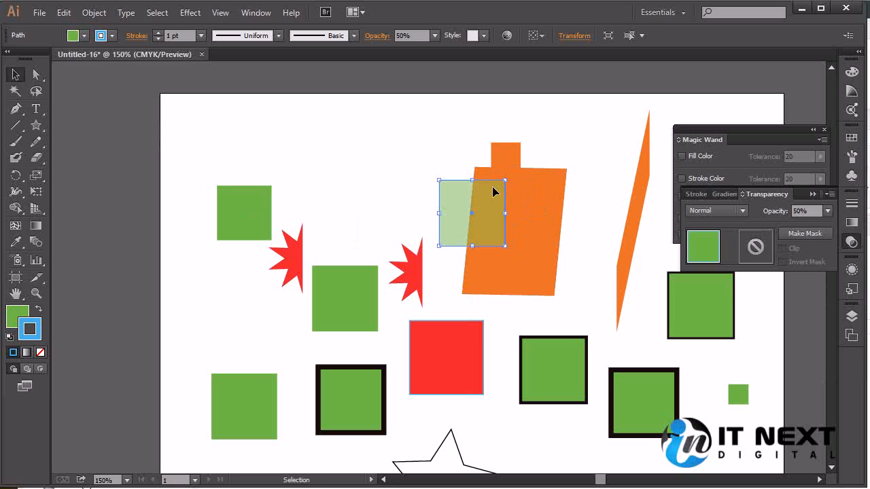
{"action": "left_click", "coordinate": [428, 162]}
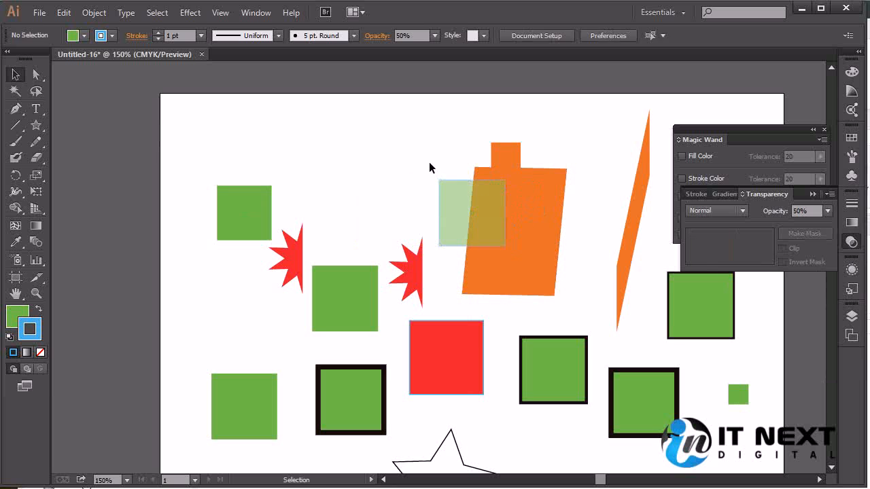
- Set the opacity of the green square overlapping the orange shape to 90% and deselect it
{"action": "left_click", "coordinate": [487, 219]}
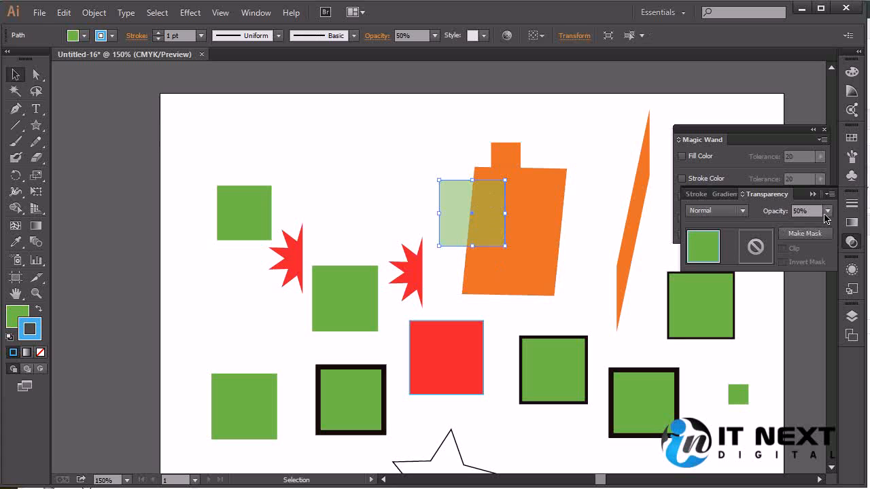
{"action": "left_click", "coordinate": [826, 212]}
{"action": "left_click", "coordinate": [843, 359]}
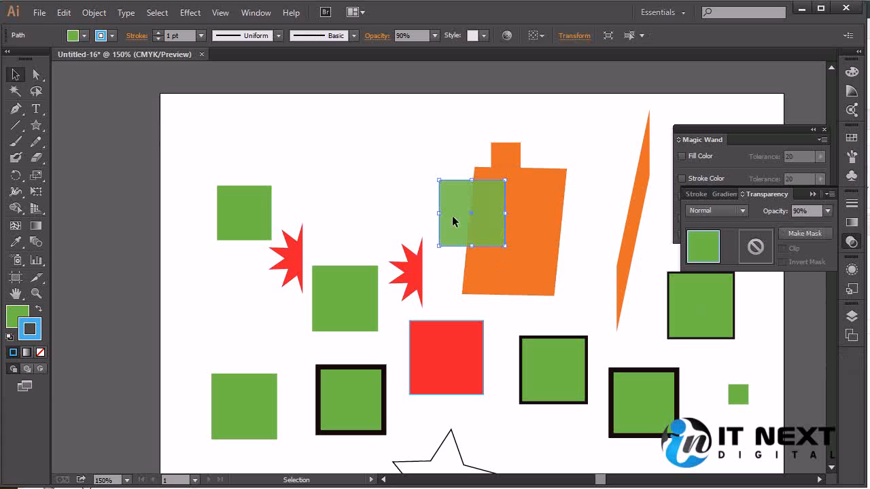
{"action": "left_click", "coordinate": [403, 171]}
- Set the opacity of the green square overlapping the orange shape to 100% and deselect it
{"action": "left_click", "coordinate": [485, 217]}
{"action": "left_click", "coordinate": [828, 211]}
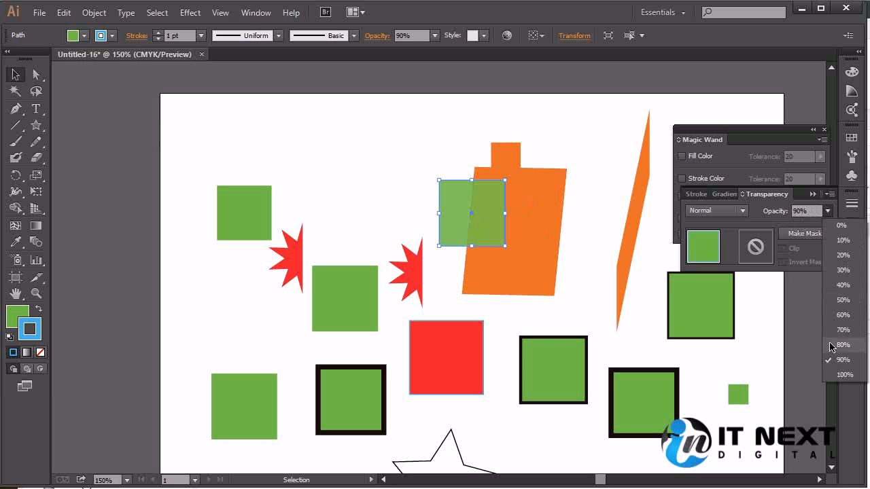
{"action": "left_click", "coordinate": [844, 374]}
{"action": "left_click", "coordinate": [385, 169]}
- Move the blue-outlined green square off the orange shape into the empty area above the red half-stars
{"action": "left_click", "coordinate": [486, 218]}
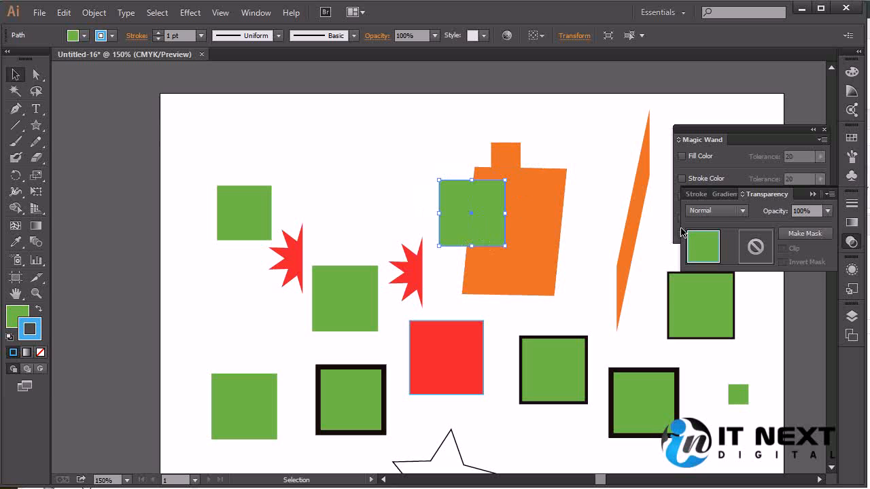
{"action": "left_click", "coordinate": [810, 211]}
{"action": "left_click_drag", "start_coordinate": [487, 233], "coordinate": [393, 212]}
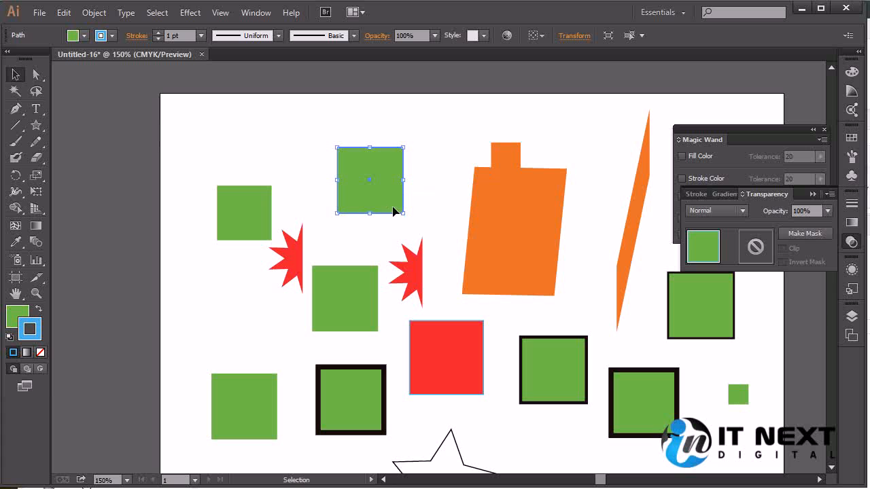
{"action": "key", "text": "a"}
{"action": "left_click", "coordinate": [478, 341]}
{"action": "left_click", "coordinate": [699, 295]}
{"action": "key", "text": "v"}
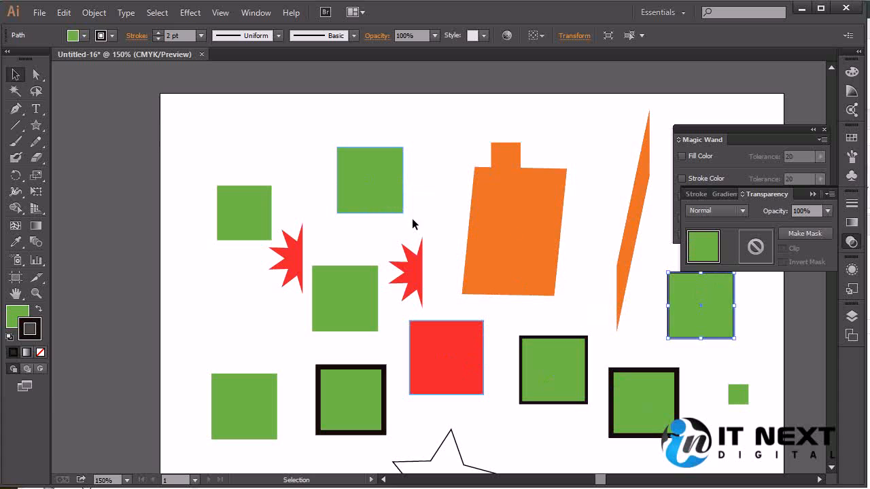
- Set the opacity of the blue-outlined green square, the red square and the thin black-outlined green square to 50% together
{"action": "left_click", "coordinate": [397, 204]}
{"action": "left_click", "coordinate": [471, 359], "text": "shift"}
{"action": "left_click", "coordinate": [713, 307], "text": "shift"}
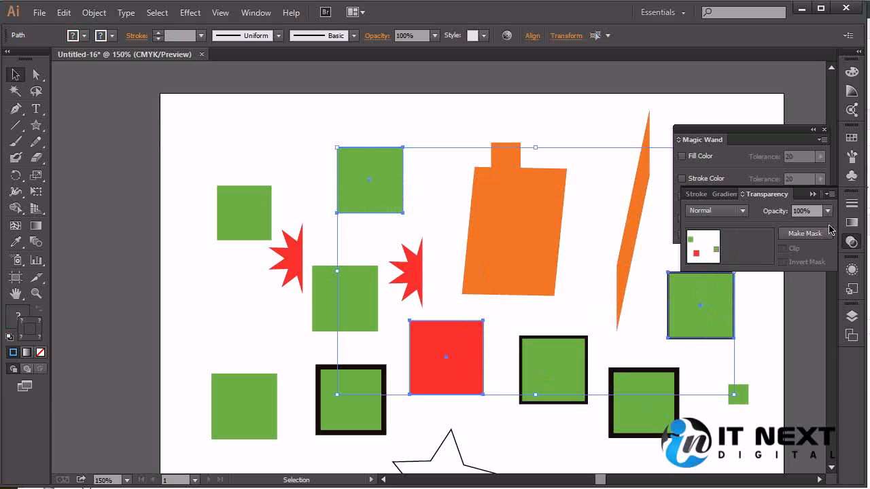
{"action": "left_click", "coordinate": [827, 211]}
{"action": "left_click", "coordinate": [857, 306]}
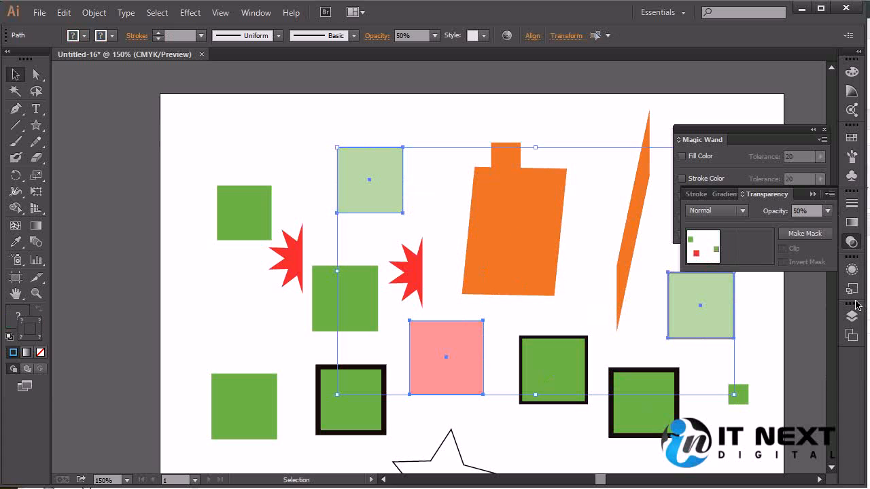
{"action": "left_click", "coordinate": [252, 122]}
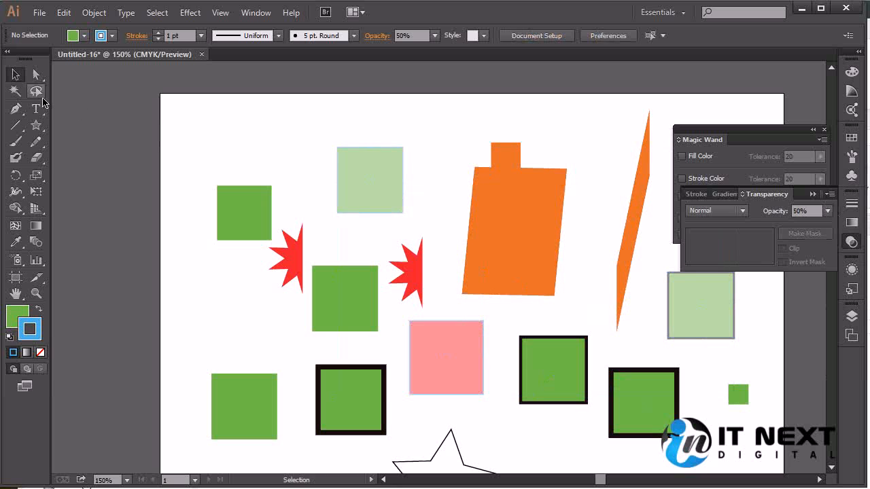
- Enable only Opacity matching for the Magic Wand and select all objects sharing the pale blue-outlined green square's opacity
{"action": "left_click", "coordinate": [15, 90]}
{"action": "left_click", "coordinate": [365, 176]}
{"action": "left_click", "coordinate": [365, 176]}
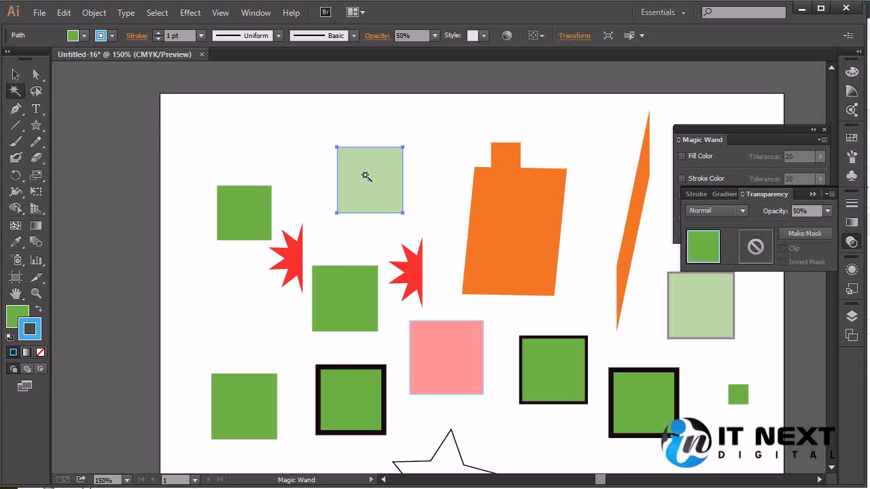
{"action": "left_click", "coordinate": [703, 141]}
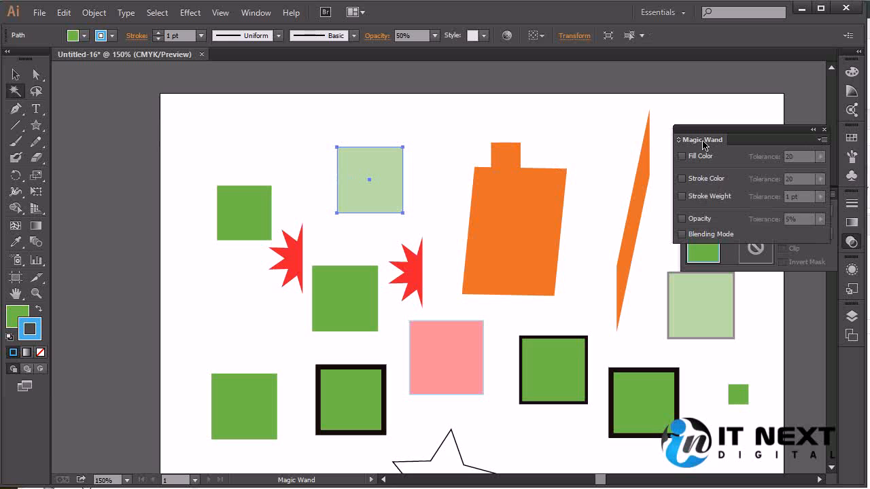
{"action": "left_click", "coordinate": [695, 220]}
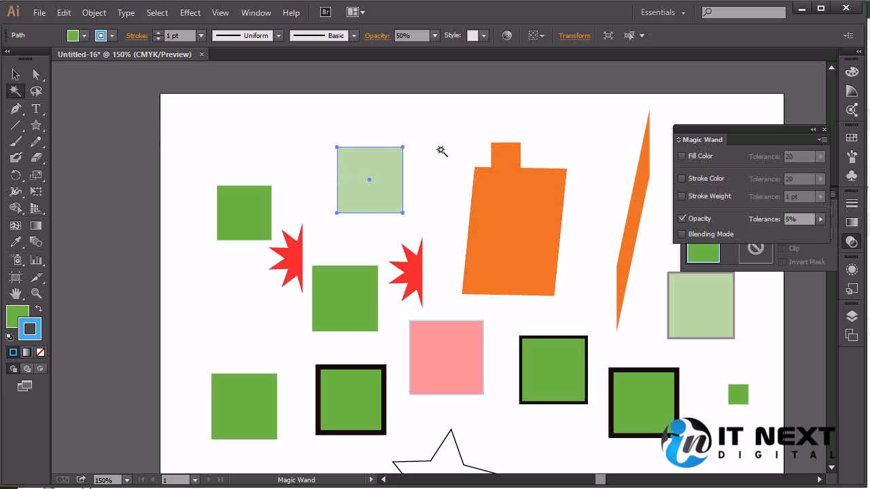
{"action": "left_click", "coordinate": [382, 199]}
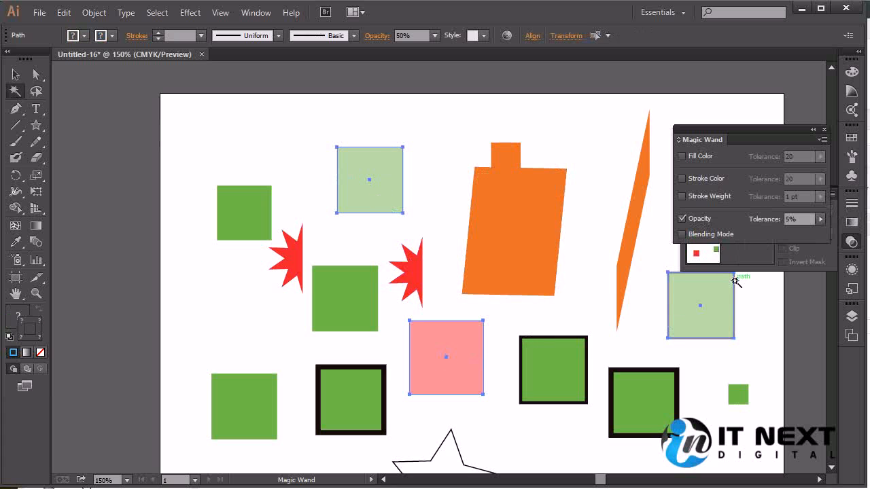
- Select every object sharing the opacity of the black-outlined green square beside the pale red one, then clear the selection
{"action": "left_click", "coordinate": [546, 382]}
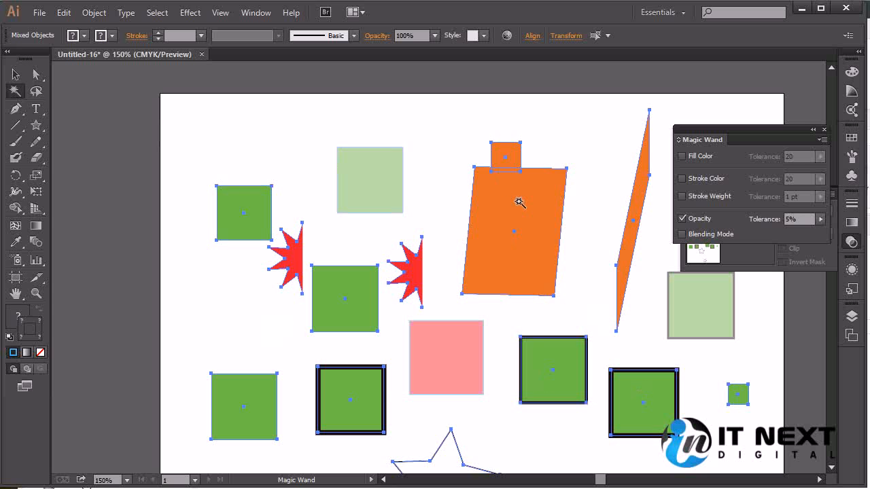
{"action": "left_click", "coordinate": [16, 75]}
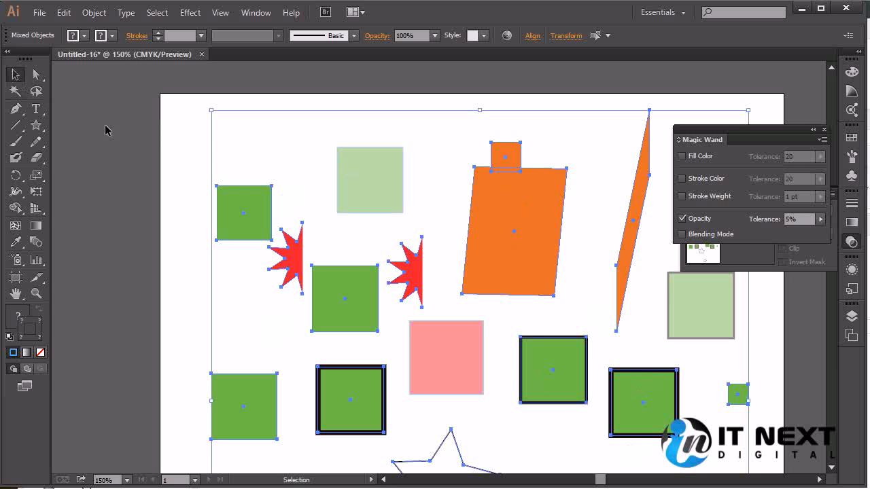
{"action": "left_click", "coordinate": [181, 304]}
- Select the black-outlined green square beside the pale red one and bring its Transparency settings to the front
{"action": "left_click", "coordinate": [563, 350]}
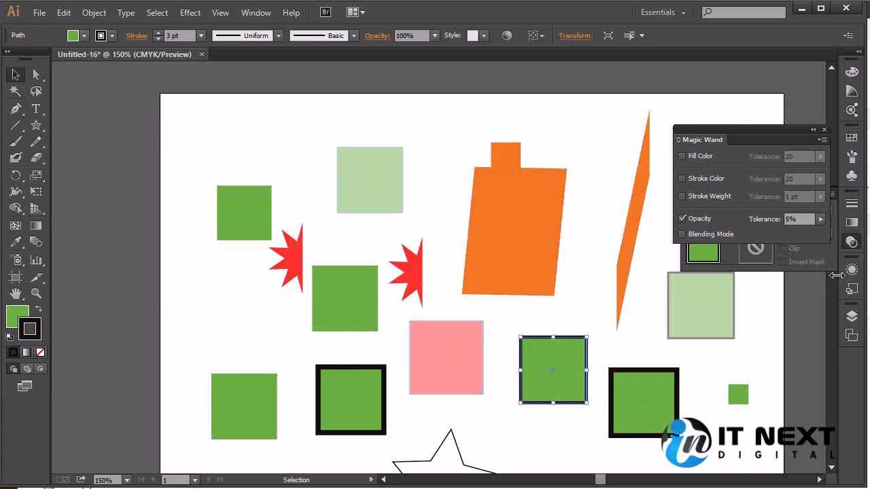
{"action": "left_click", "coordinate": [852, 249]}
{"action": "left_click", "coordinate": [852, 249]}
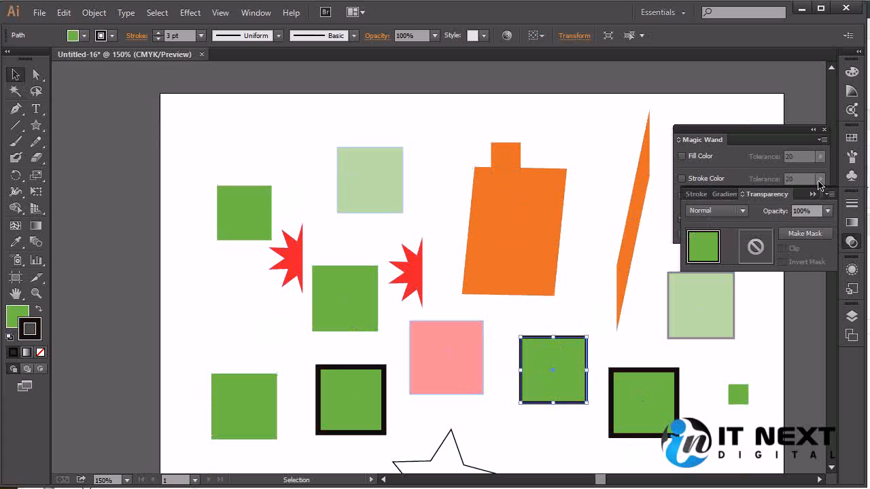
- Dock the floating Magic Wand options above the Color group and expand the whole collapsed dock
{"action": "mouse_move", "coordinate": [794, 139]}
{"action": "left_mouse_down"}
{"action": "mouse_move", "coordinate": [795, 65]}
{"action": "mouse_move", "coordinate": [784, 68]}
{"action": "mouse_move", "coordinate": [796, 294]}
{"action": "mouse_move", "coordinate": [861, 356]}
{"action": "mouse_move", "coordinate": [839, 65]}
{"action": "mouse_move", "coordinate": [848, 70]}
{"action": "left_mouse_up"}
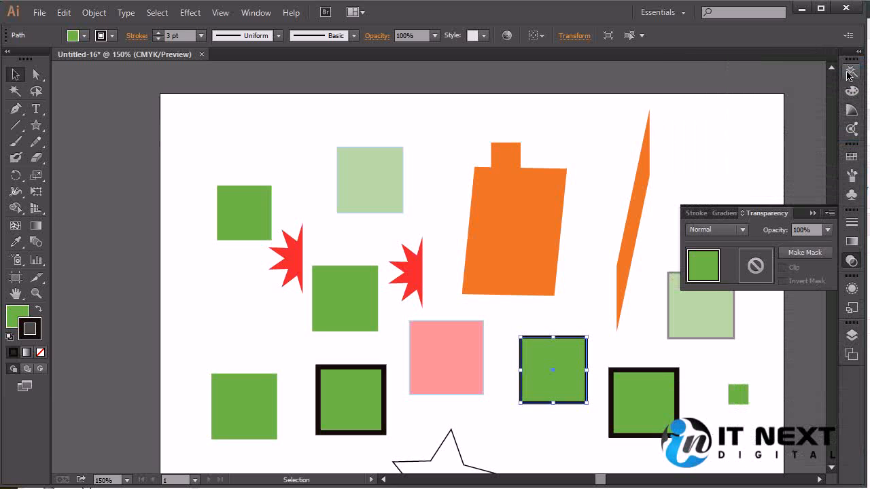
{"action": "left_click", "coordinate": [849, 72]}
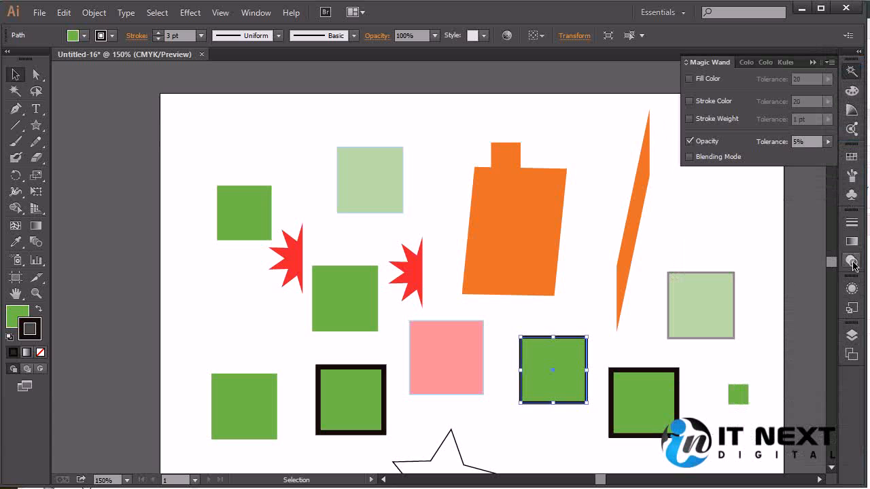
{"action": "left_click", "coordinate": [858, 52]}
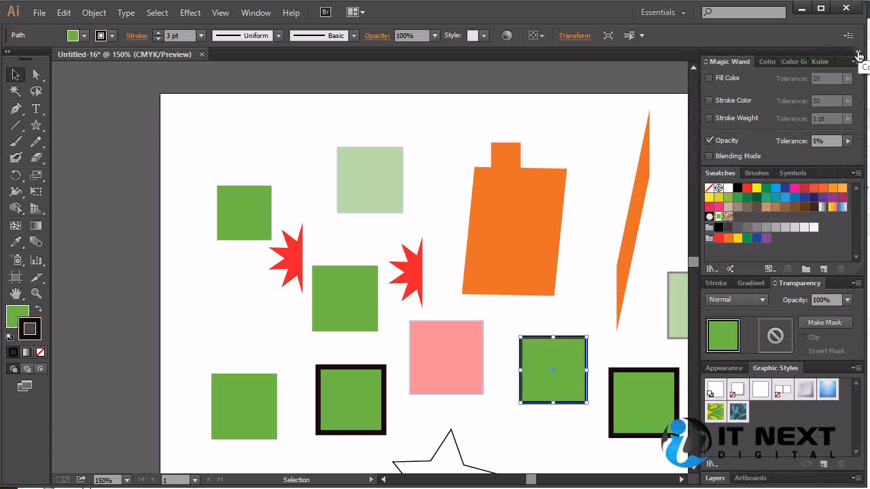
- Collapse the dock to icons and float the Magic Wand options over the artboard
{"action": "left_click", "coordinate": [858, 54]}
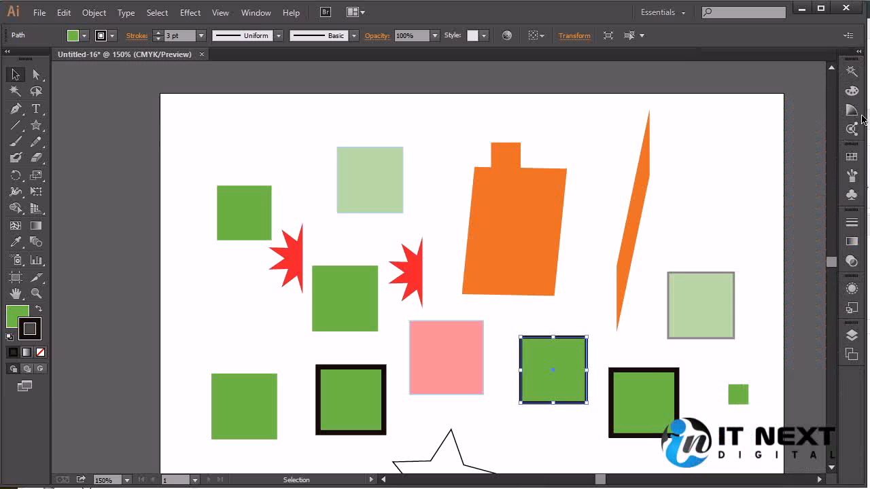
{"action": "left_click", "coordinate": [854, 266]}
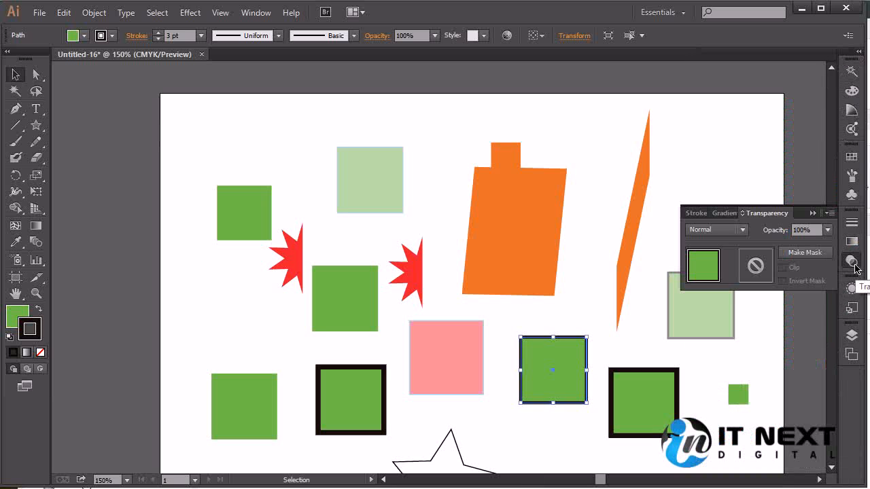
{"action": "left_click_drag", "start_coordinate": [853, 72], "coordinate": [770, 80]}
{"action": "left_click", "coordinate": [764, 60]}
{"action": "left_click_drag", "start_coordinate": [850, 69], "coordinate": [766, 72]}
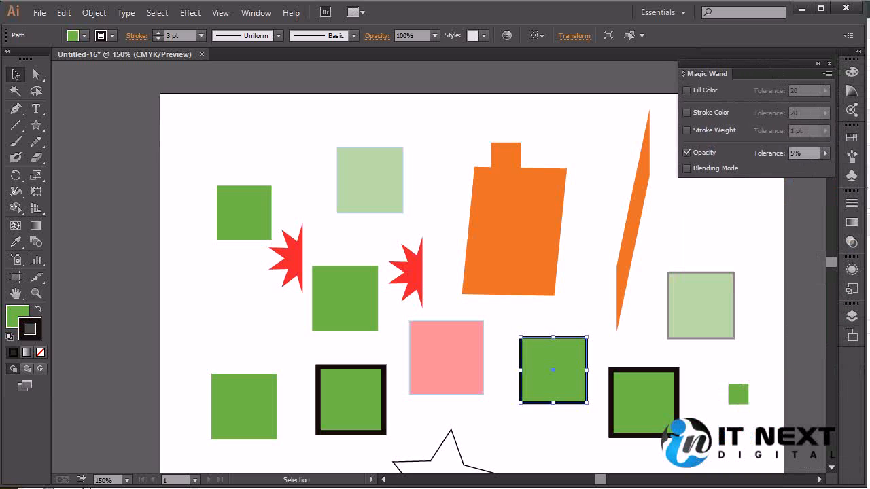
- Set the opacity of the selected black-outlined green square to 30%
{"action": "left_click", "coordinate": [852, 245]}
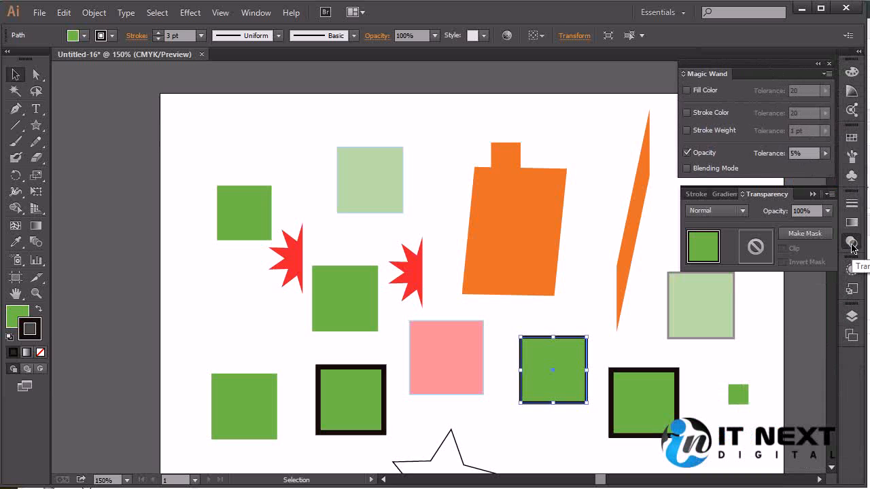
{"action": "left_click", "coordinate": [826, 210]}
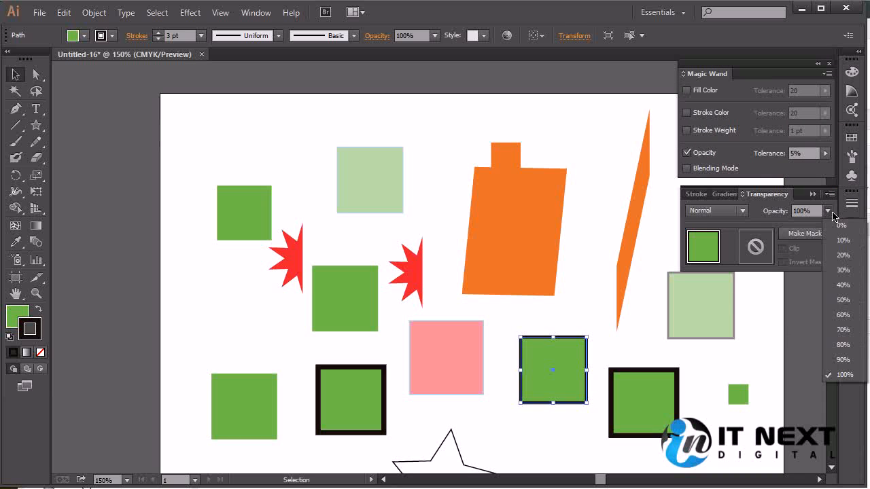
{"action": "left_click", "coordinate": [842, 269]}
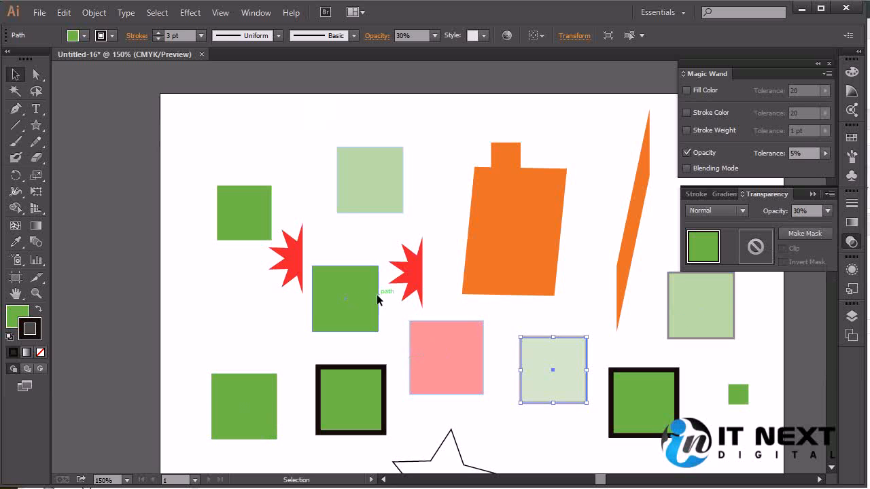
- Use the Magic Wand to select every object sharing the opacity of the 30% green square
{"action": "left_click", "coordinate": [15, 91]}
{"action": "left_click", "coordinate": [528, 320]}
{"action": "left_click", "coordinate": [576, 365]}
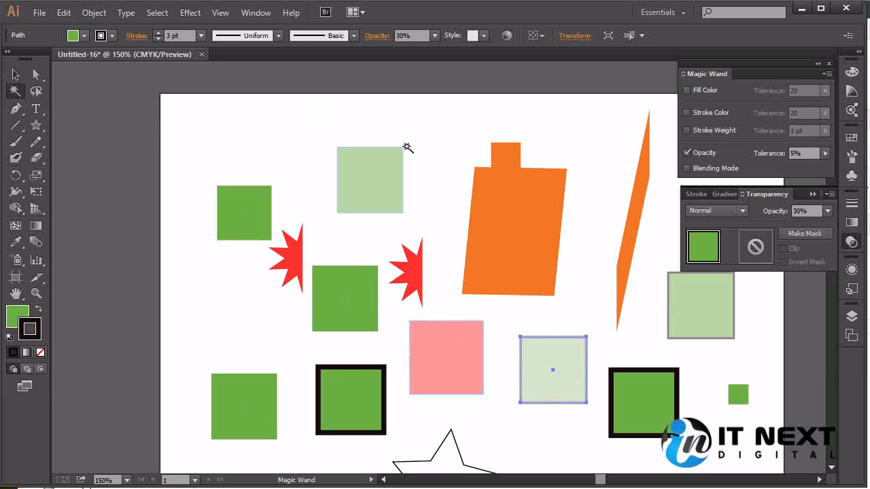
- Select all objects sharing the pale red square's opacity, and switch the selection to those matching the lower-left green square's opacity
{"action": "left_click", "coordinate": [417, 353]}
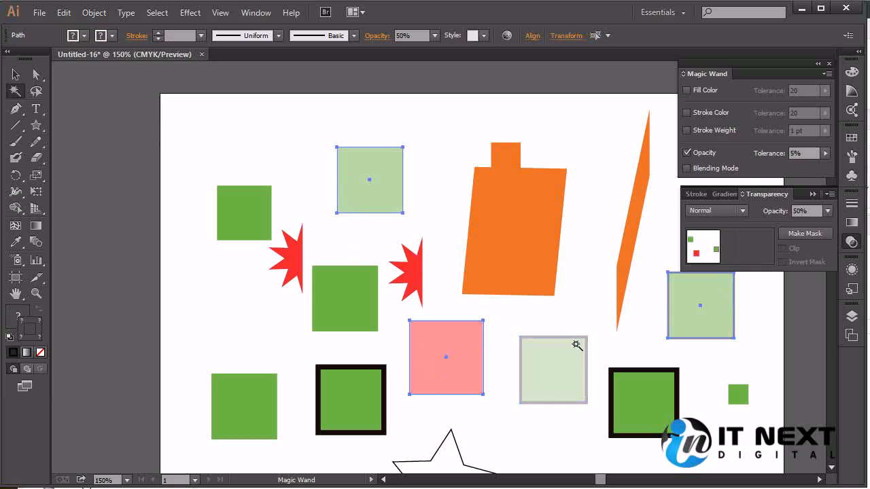
{"action": "left_click", "coordinate": [233, 415]}
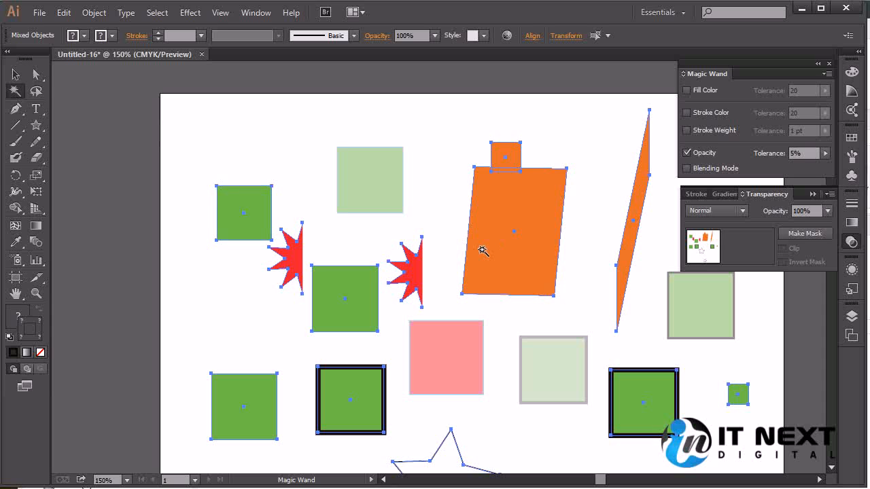
{"action": "left_click", "coordinate": [17, 115]}
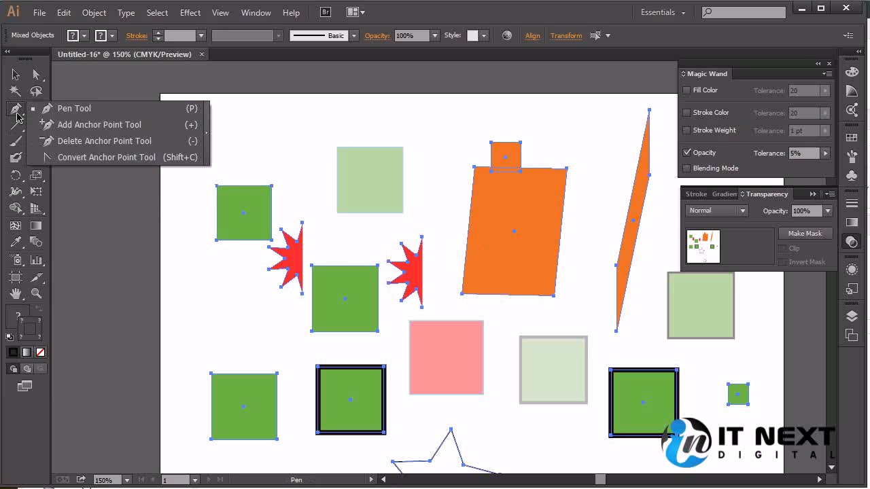
{"action": "left_click", "coordinate": [98, 110]}
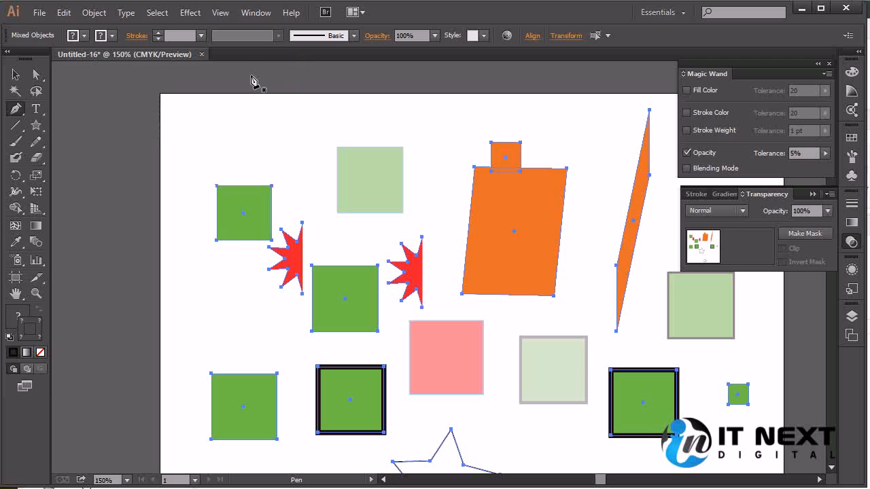
{"action": "left_click", "coordinate": [18, 110]}
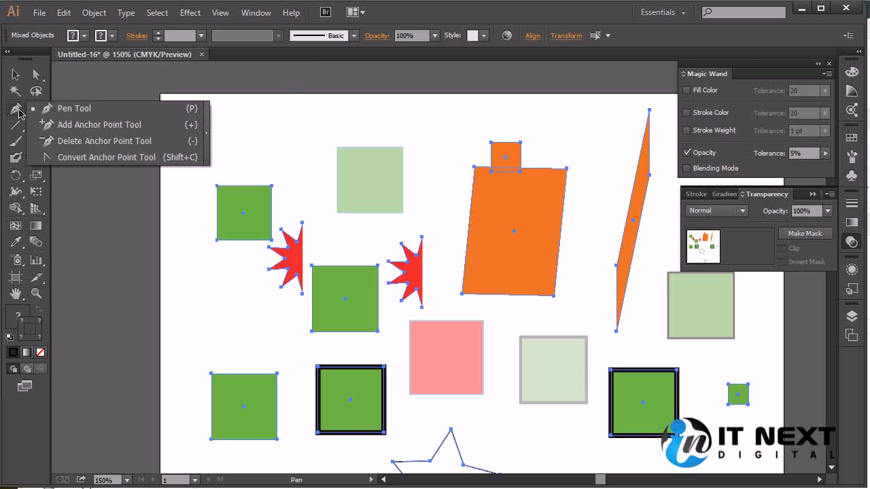
{"action": "left_click", "coordinate": [125, 111]}
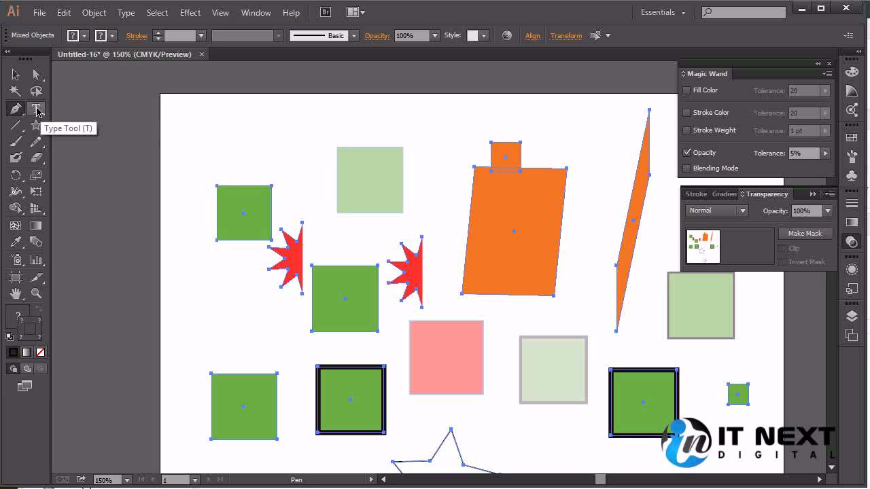
{"action": "left_click", "coordinate": [36, 110]}
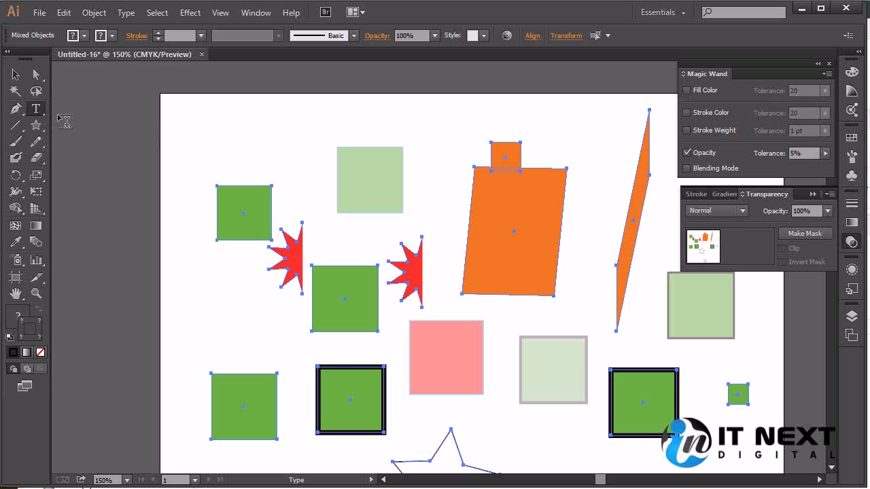
{"action": "left_click", "coordinate": [36, 111]}
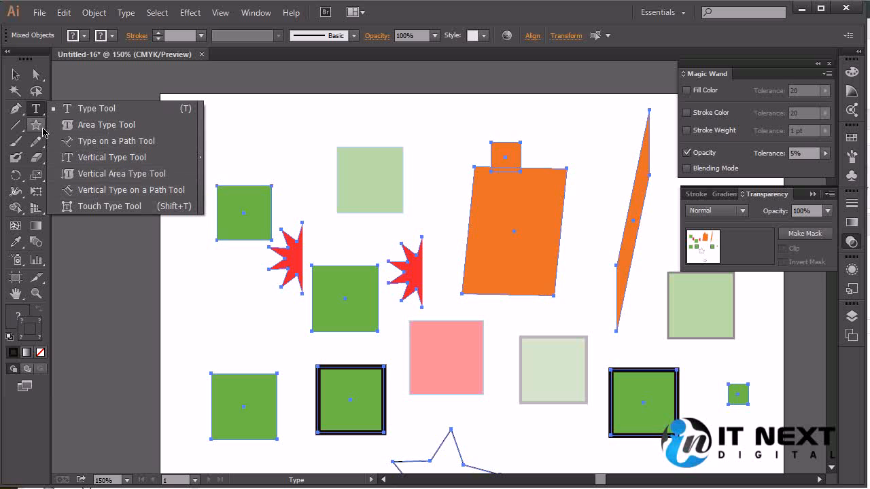
{"action": "left_click", "coordinate": [349, 75]}
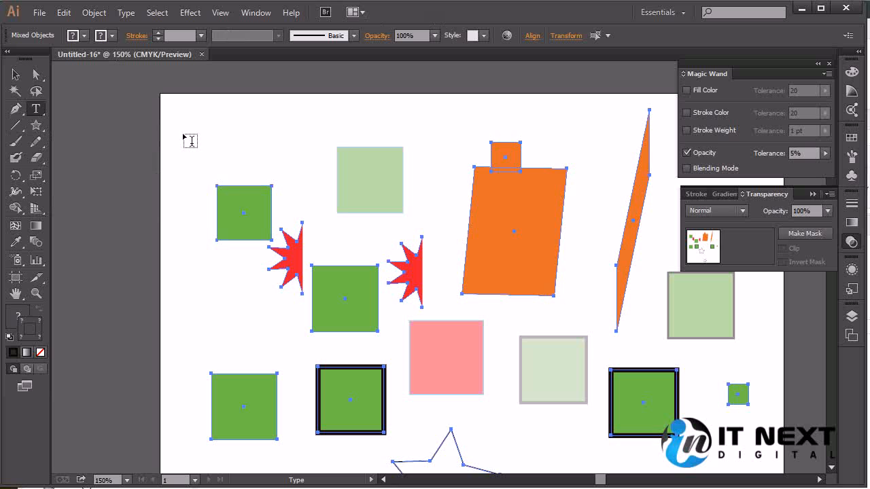
- Disable Opacity matching for the Magic Wand and clear the selection
{"action": "left_click", "coordinate": [15, 93]}
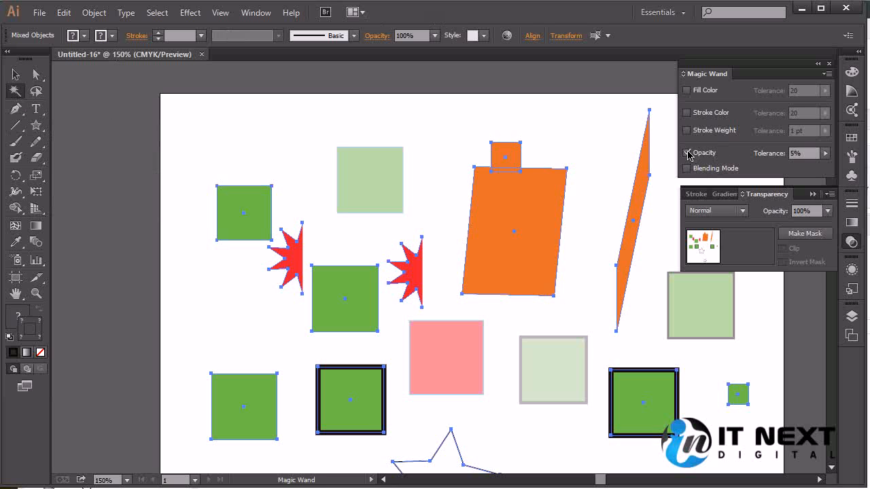
{"action": "left_click", "coordinate": [686, 153]}
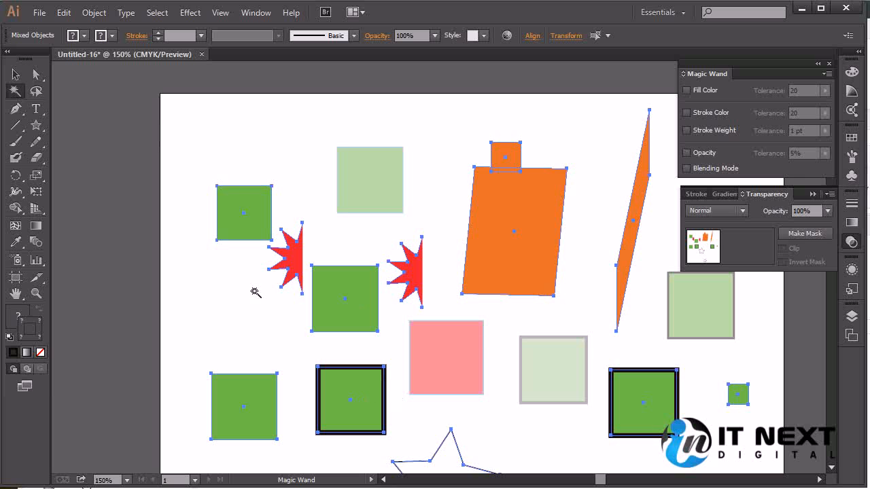
{"action": "left_click", "coordinate": [15, 74]}
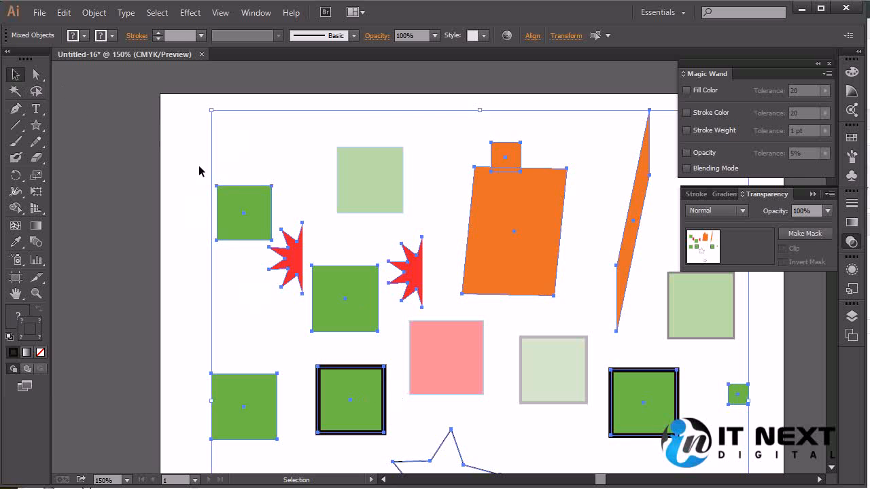
{"action": "left_click", "coordinate": [180, 175]}
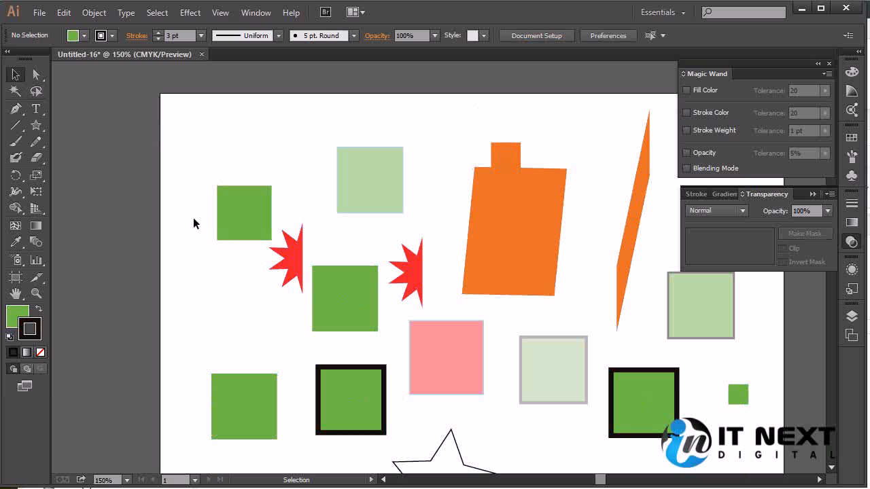
- Set the blending mode of the central and lower-left unoutlined green squares to Multiply
{"action": "left_click", "coordinate": [351, 293]}
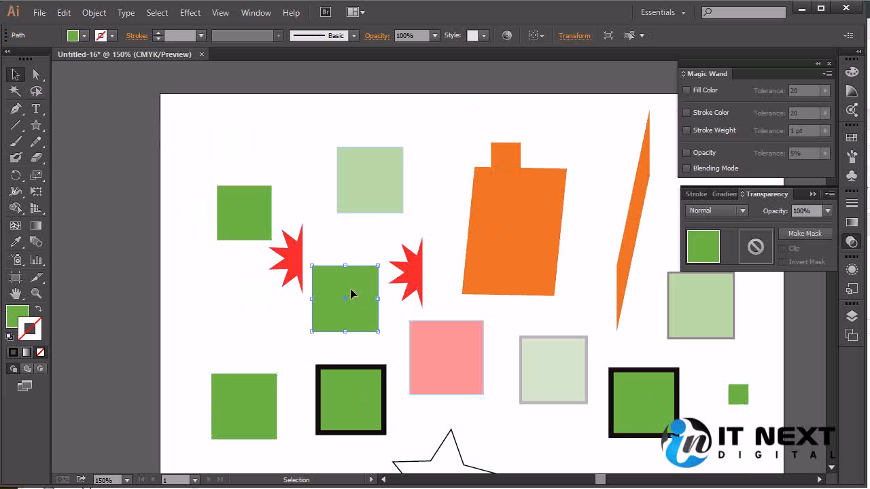
{"action": "left_click", "coordinate": [260, 400]}
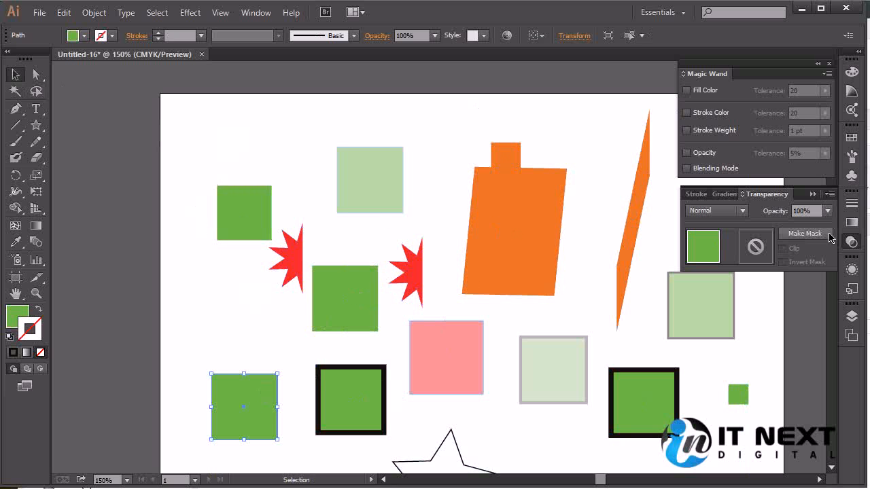
{"action": "left_click", "coordinate": [338, 285]}
{"action": "left_click", "coordinate": [242, 412]}
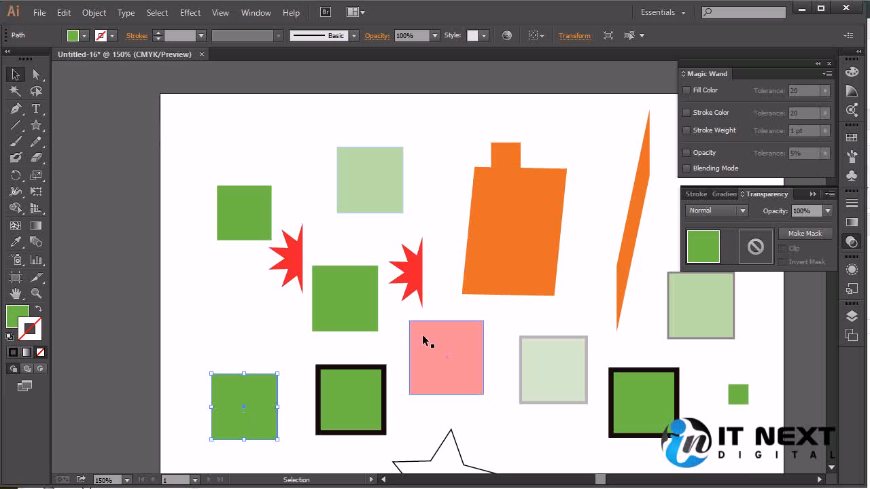
{"action": "left_click", "coordinate": [361, 310], "text": "shift"}
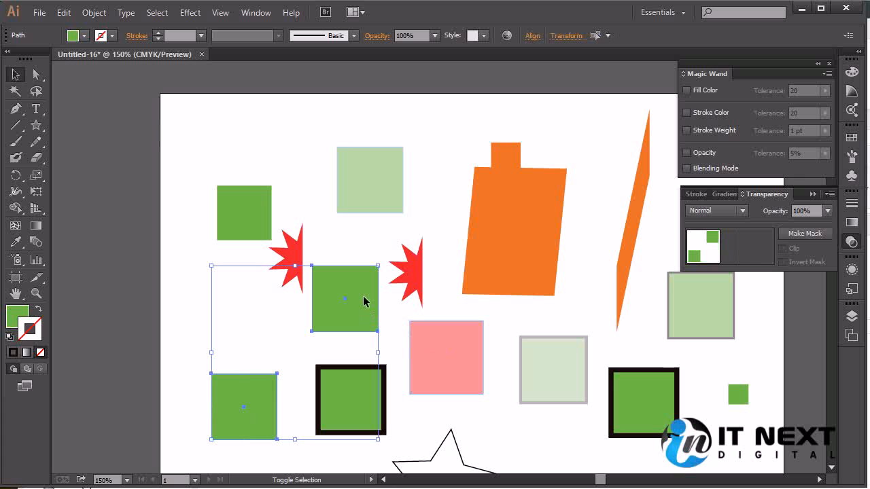
{"action": "left_click", "coordinate": [737, 211]}
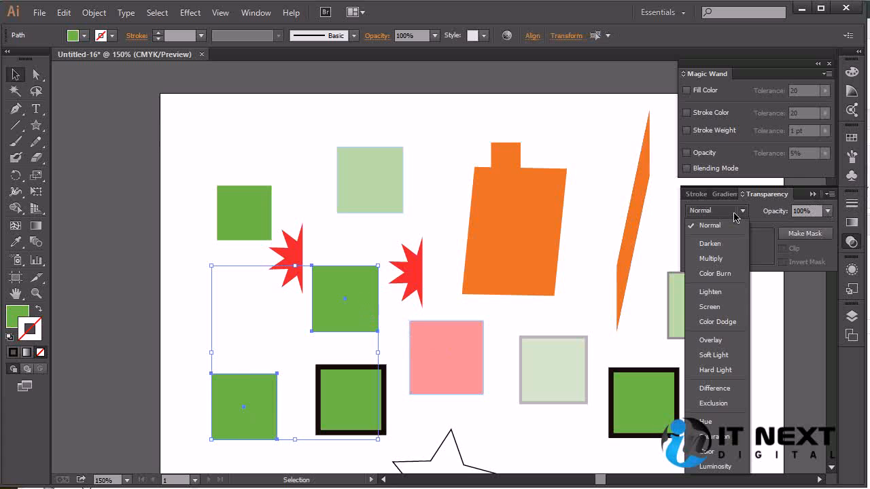
{"action": "left_click", "coordinate": [711, 258]}
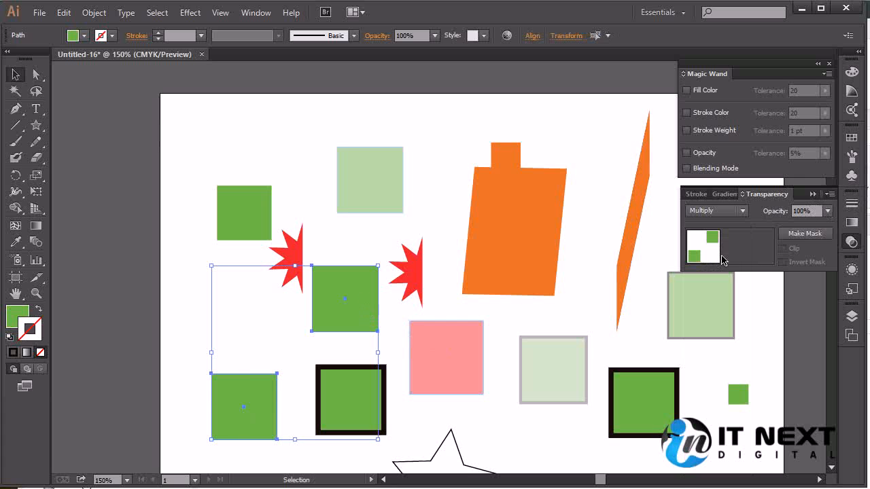
- Overlap the central green square with the lower-left one to preview the Multiply blend, and move it back
{"action": "left_click", "coordinate": [477, 412]}
{"action": "left_click", "coordinate": [374, 310]}
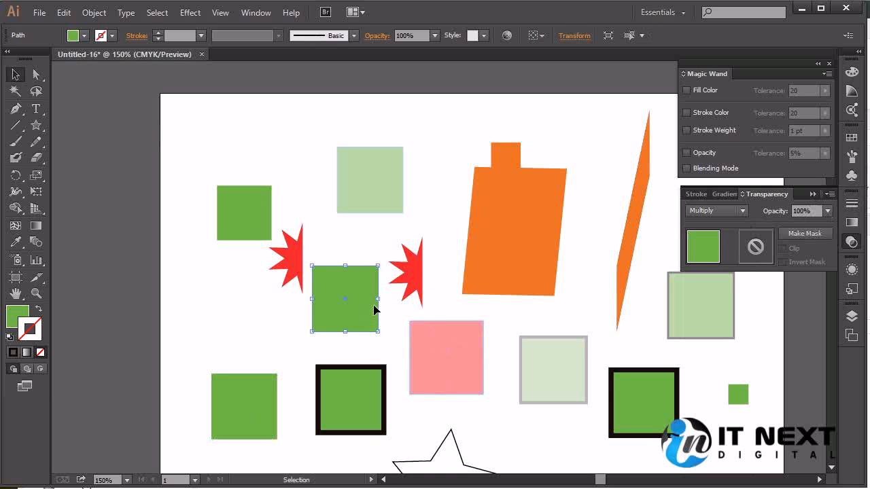
{"action": "left_click_drag", "start_coordinate": [366, 315], "coordinate": [277, 383]}
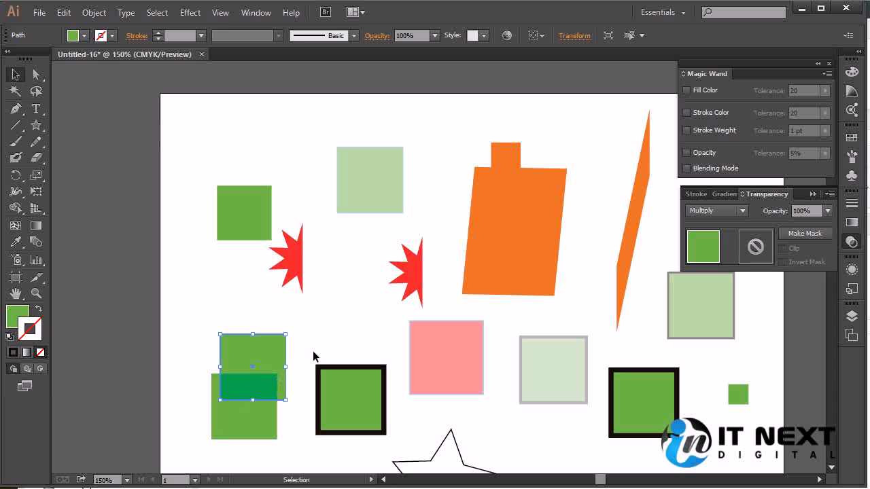
{"action": "left_click", "coordinate": [335, 327]}
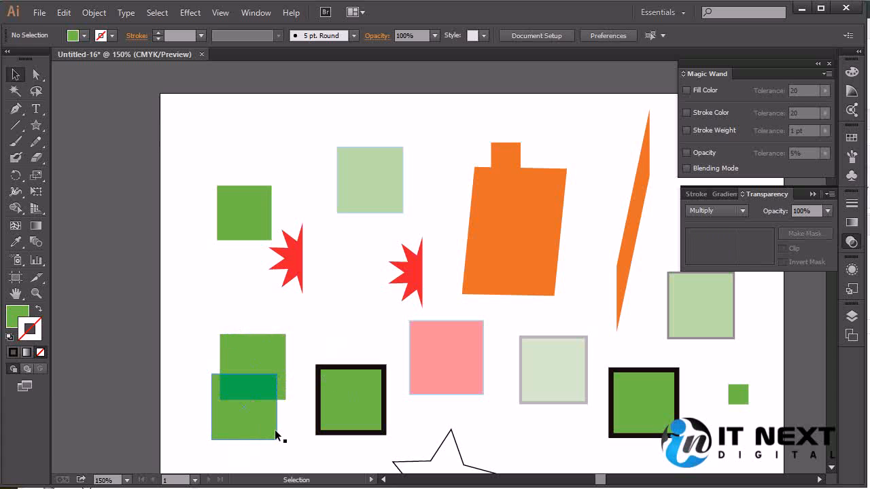
{"action": "left_click_drag", "start_coordinate": [268, 359], "coordinate": [356, 293]}
{"action": "left_click", "coordinate": [299, 392]}
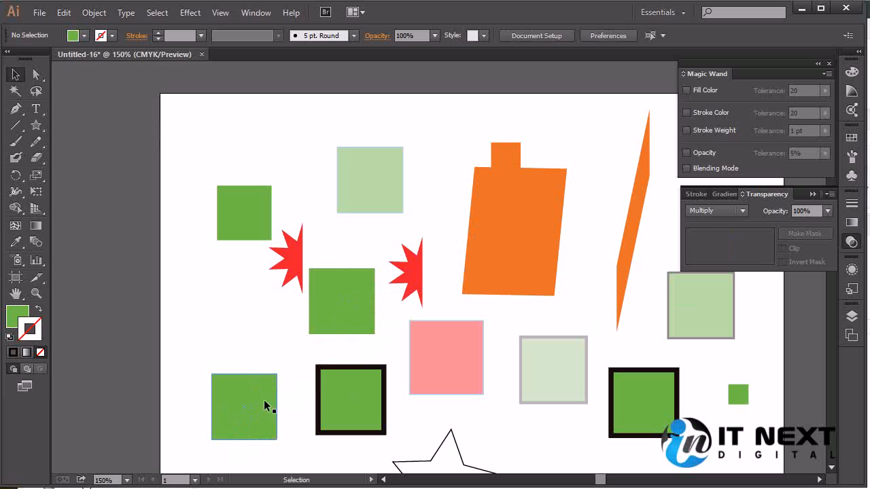
- Enable only Blending Mode matching for the Magic Wand and select all objects sharing the central green square's blending mode
{"action": "left_click_drag", "start_coordinate": [219, 296], "coordinate": [296, 369]}
{"action": "left_click", "coordinate": [14, 90]}
{"action": "left_click", "coordinate": [317, 330]}
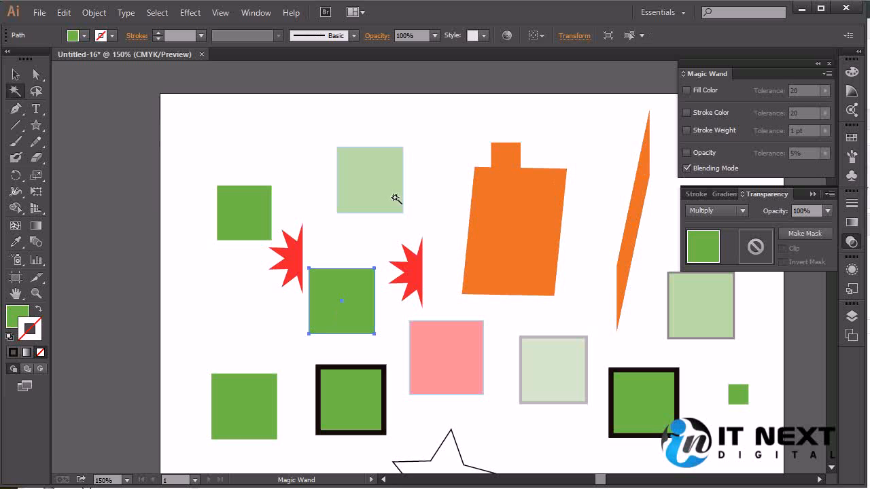
{"action": "left_click", "coordinate": [314, 233]}
{"action": "left_click", "coordinate": [343, 298]}
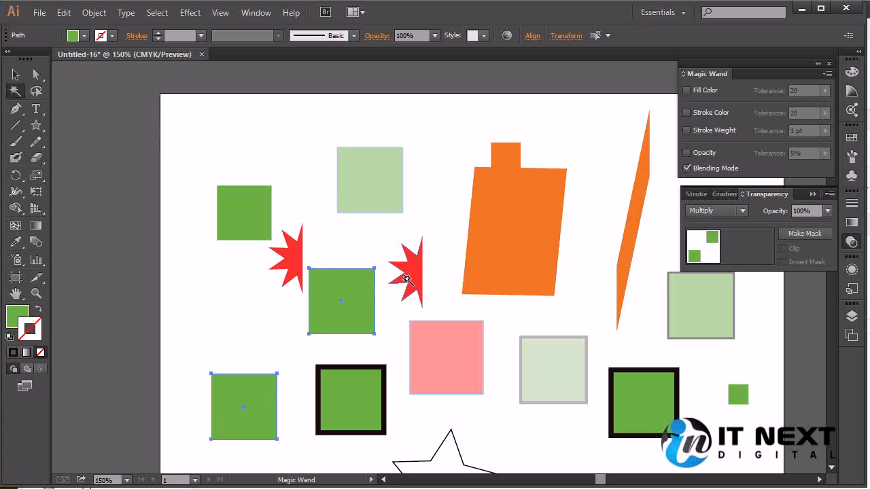
- Select all objects sharing the upper-left green square's blending mode, and switch the selection to those matching the central green square
{"action": "left_click", "coordinate": [253, 205]}
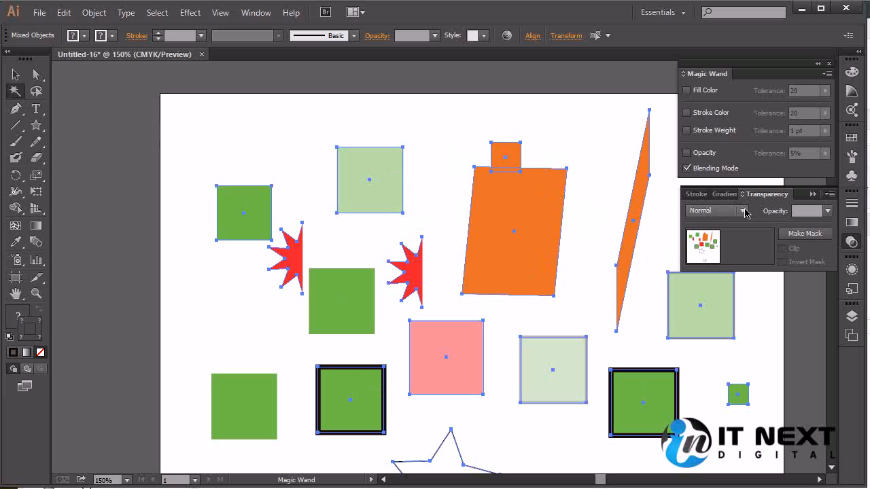
{"action": "left_click", "coordinate": [335, 304]}
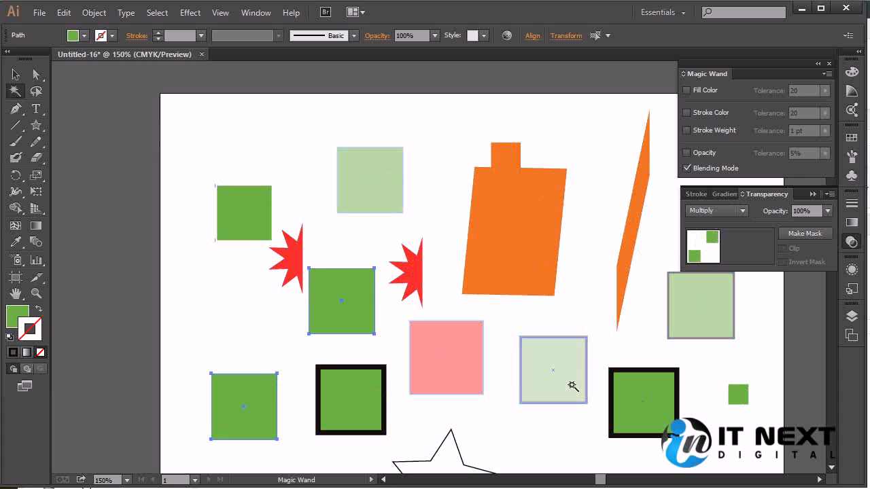
- Set the blending mode of the upper-left green square and the lower-right black-outlined green square to Overlay
{"action": "left_click", "coordinate": [16, 74]}
{"action": "left_click", "coordinate": [300, 152]}
{"action": "left_click", "coordinate": [264, 220]}
{"action": "left_click", "coordinate": [655, 425], "text": "shift"}
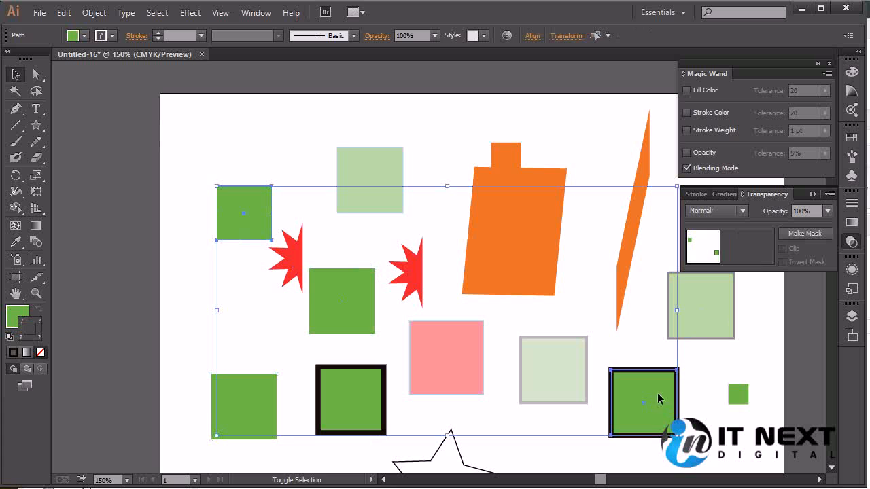
{"action": "left_click", "coordinate": [716, 211]}
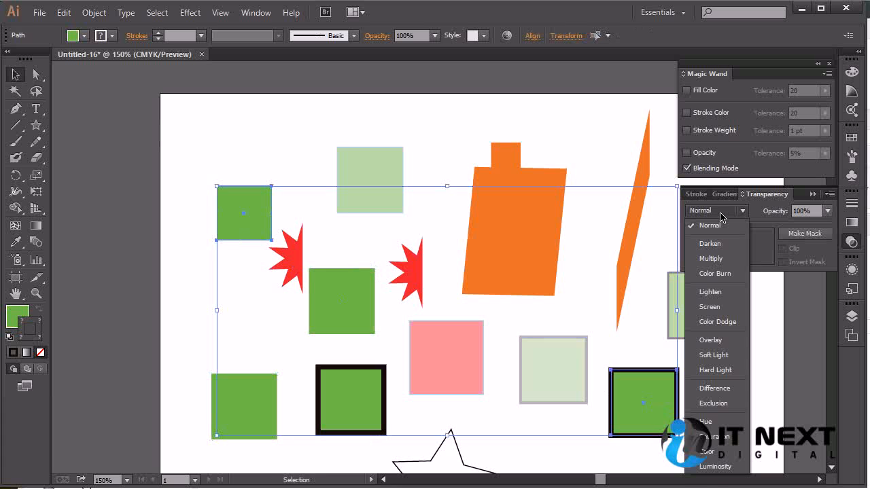
{"action": "left_click", "coordinate": [714, 340]}
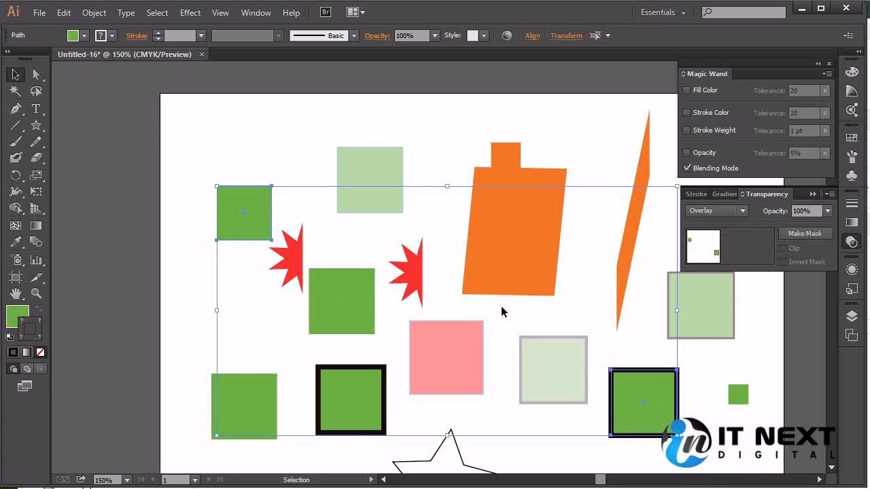
{"action": "left_click", "coordinate": [306, 146]}
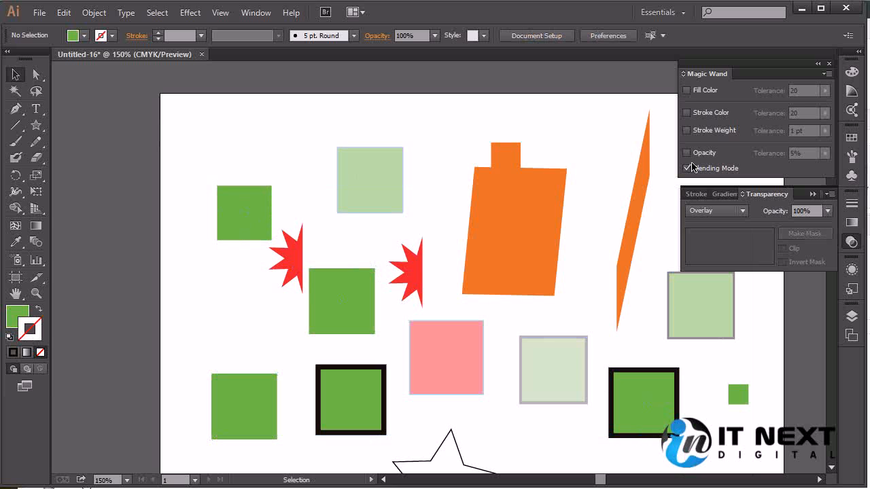
- Use the Magic Wand to select objects matching the blending mode of the upper-left green, central green, and upper light green squares in turn
{"action": "left_click", "coordinate": [15, 91]}
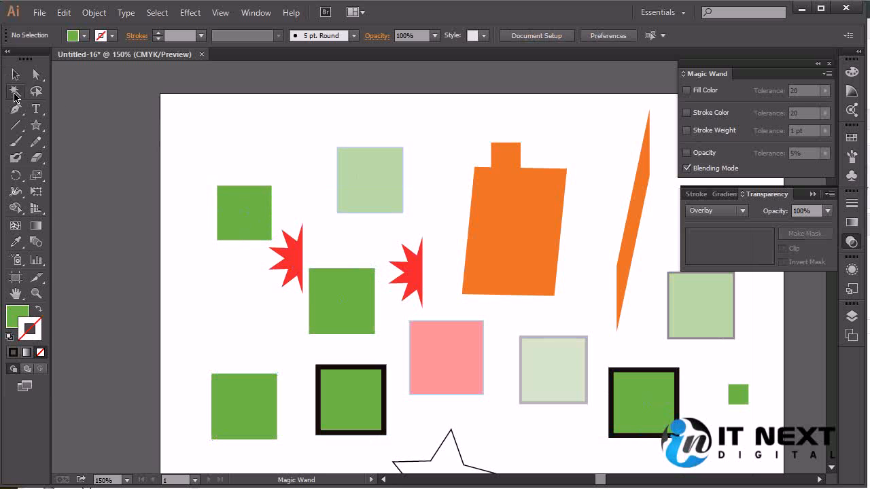
{"action": "left_click", "coordinate": [246, 221]}
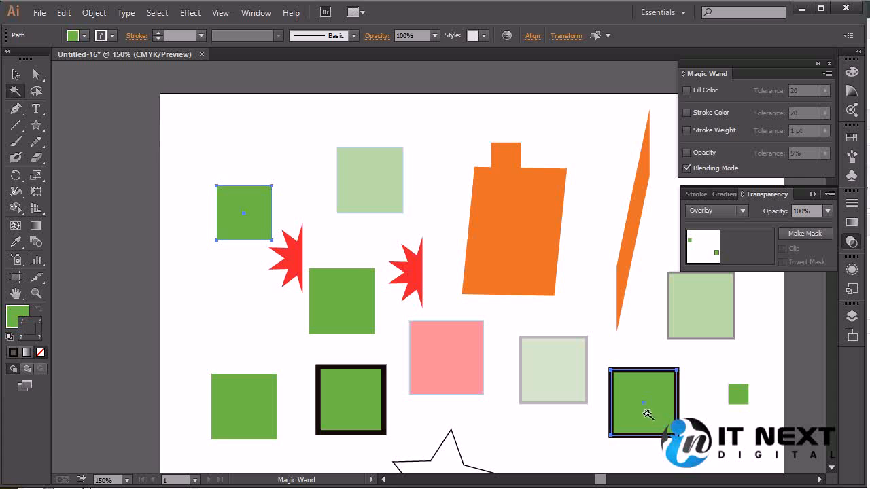
{"action": "left_click", "coordinate": [317, 308]}
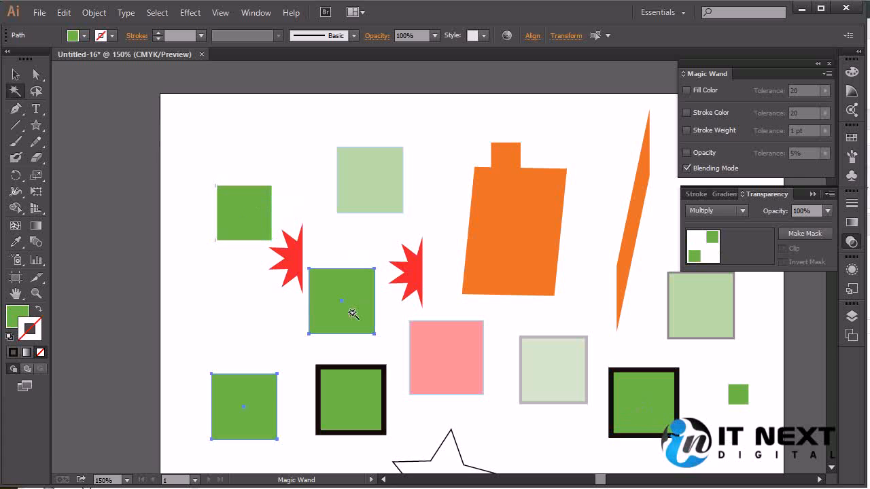
{"action": "left_click", "coordinate": [384, 180]}
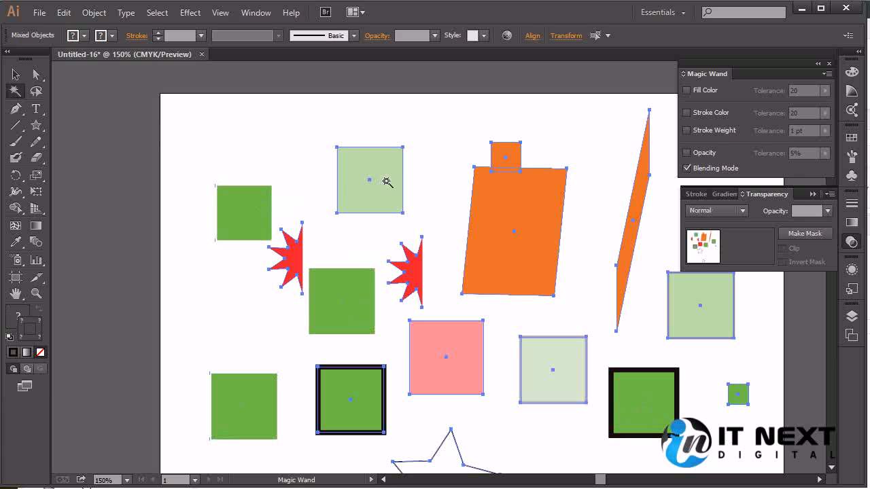